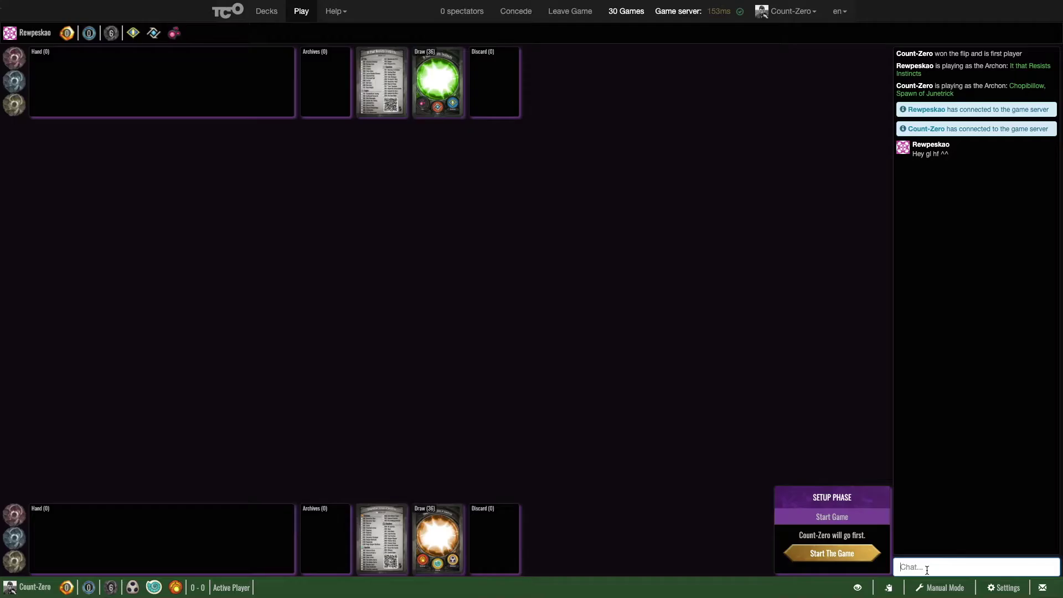
text(you too)
Send 'you too' in chat and start the game so both opening hands are dealt.
key(Return)
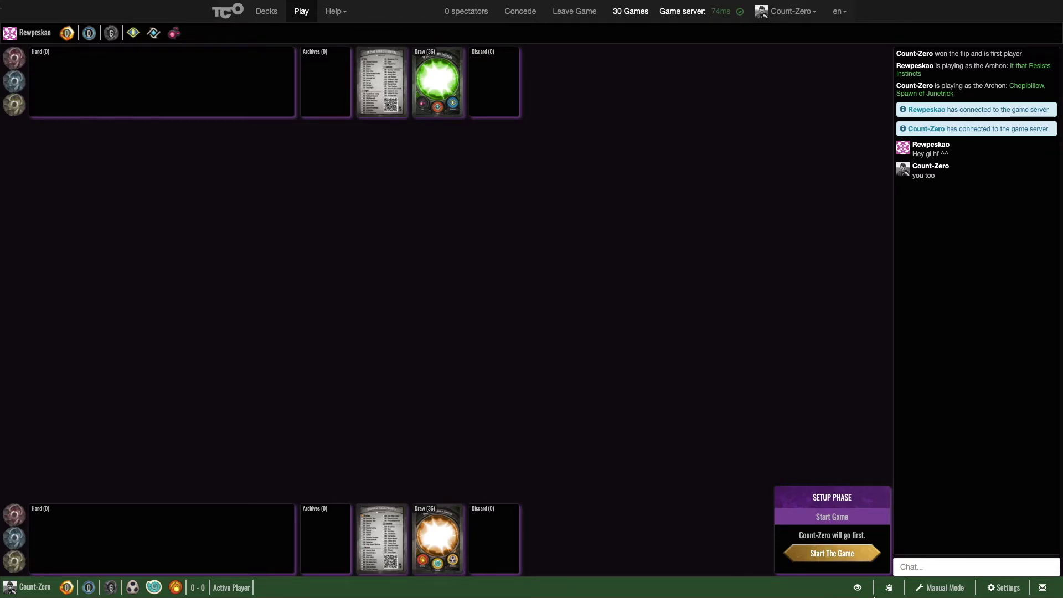
click(830, 554)
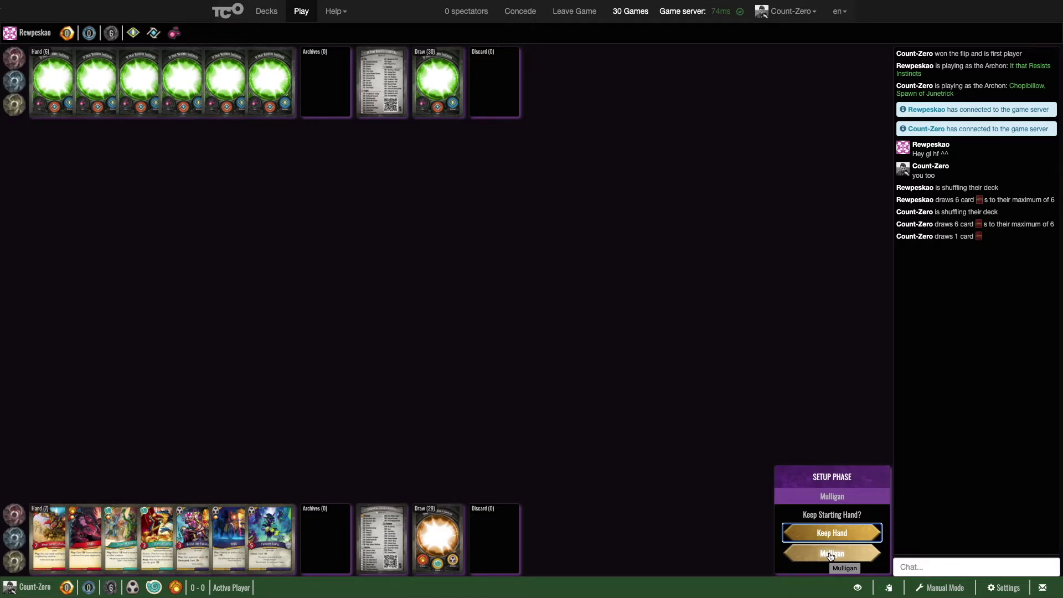
Mulligan the seven-card opening hand.
click(841, 553)
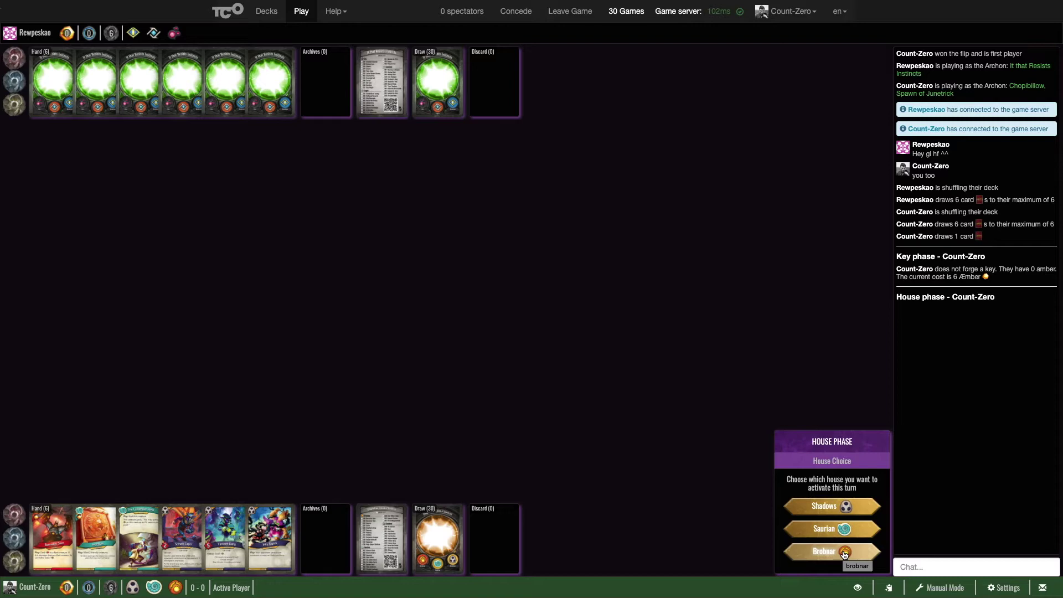
Pick Shadows, put Yantzee Gang onto the board, and end turn 1.
click(814, 509)
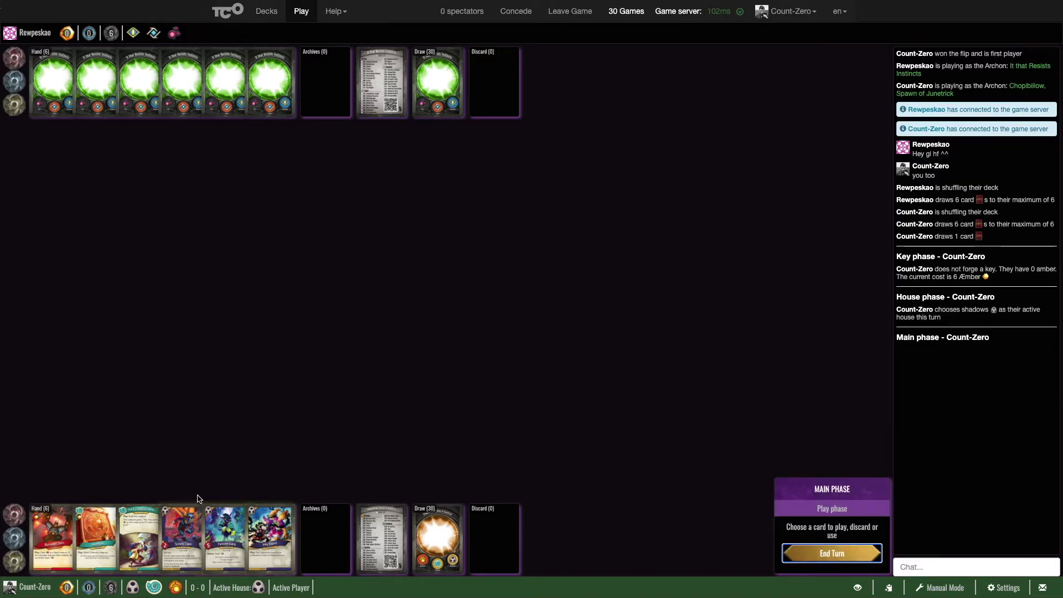
click(269, 539)
click(797, 512)
click(847, 552)
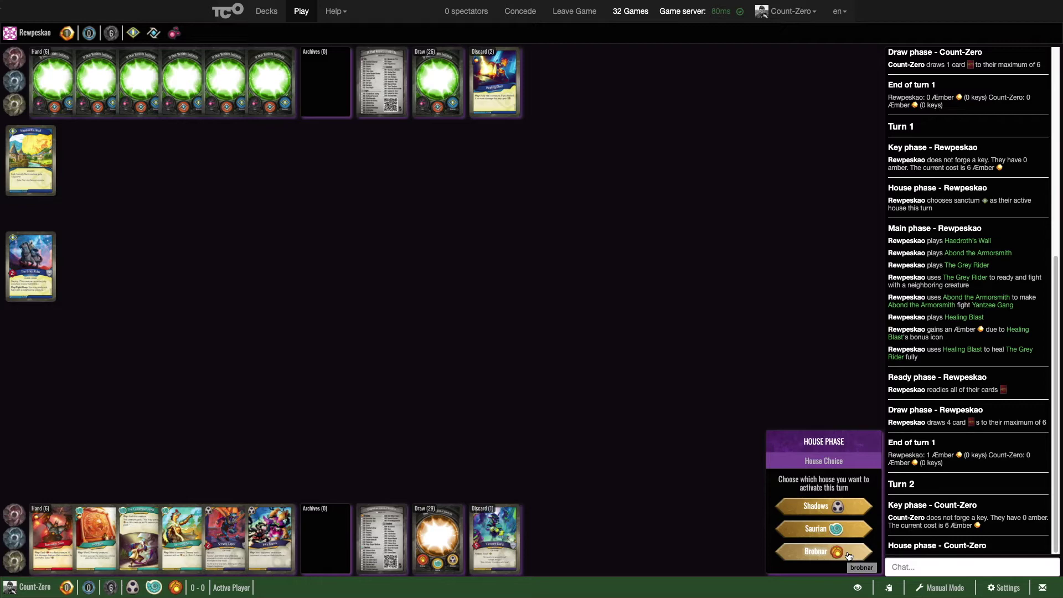
Pick Shadows, play Inky Gloom and left-flank Scowly Caper, then confirm ending the turn.
click(797, 506)
mouse_move(269, 539)
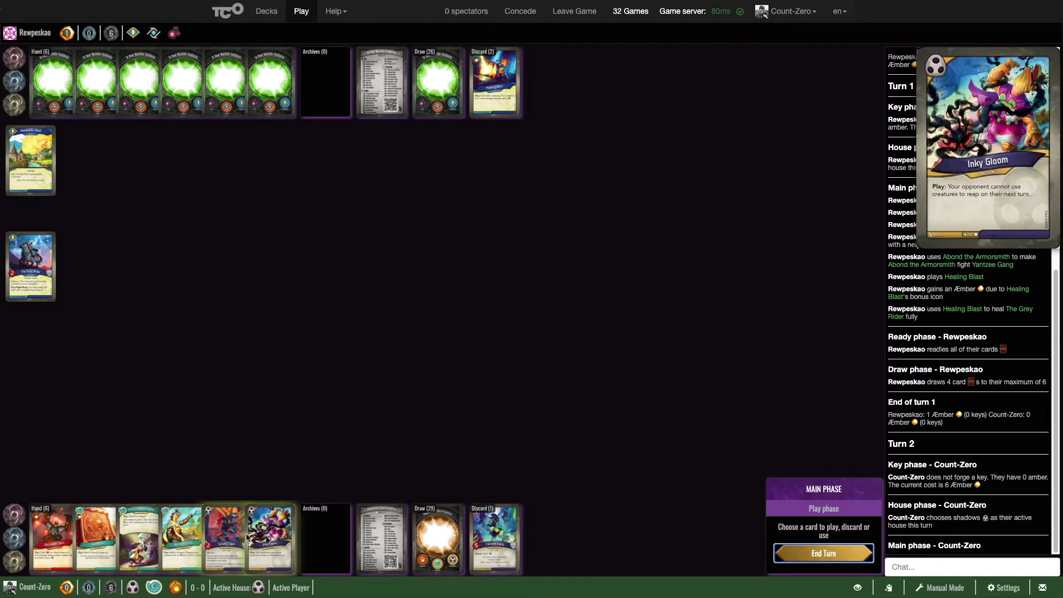
click(264, 541)
click(785, 512)
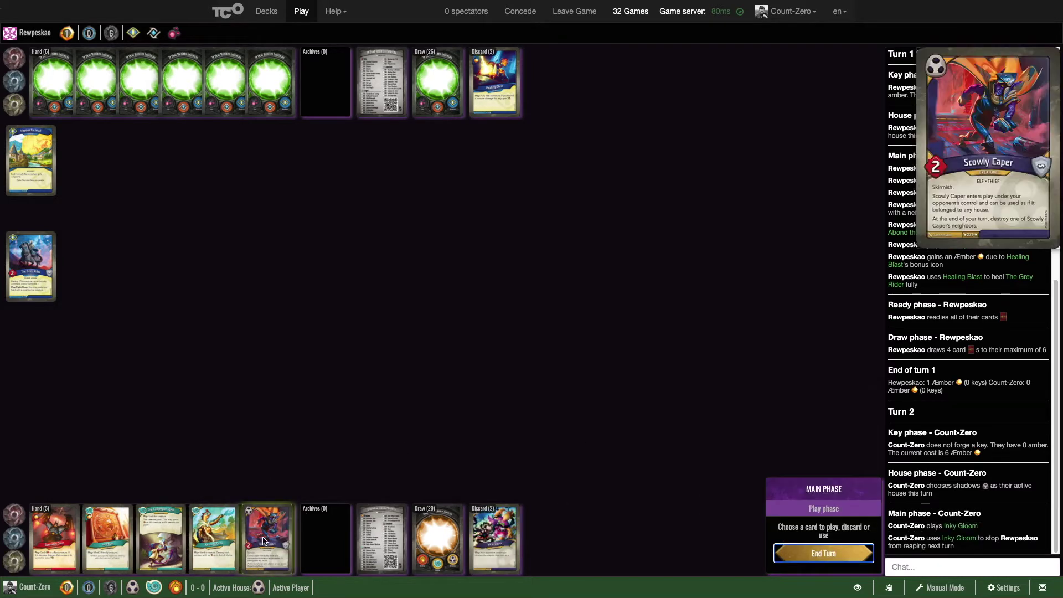
click(271, 540)
click(800, 515)
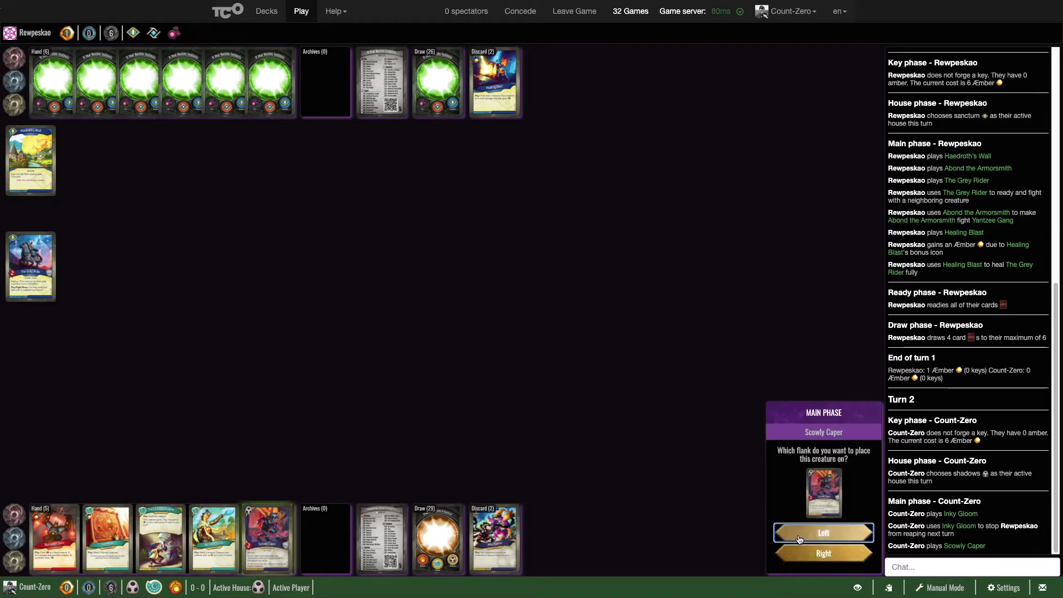
click(799, 535)
click(814, 554)
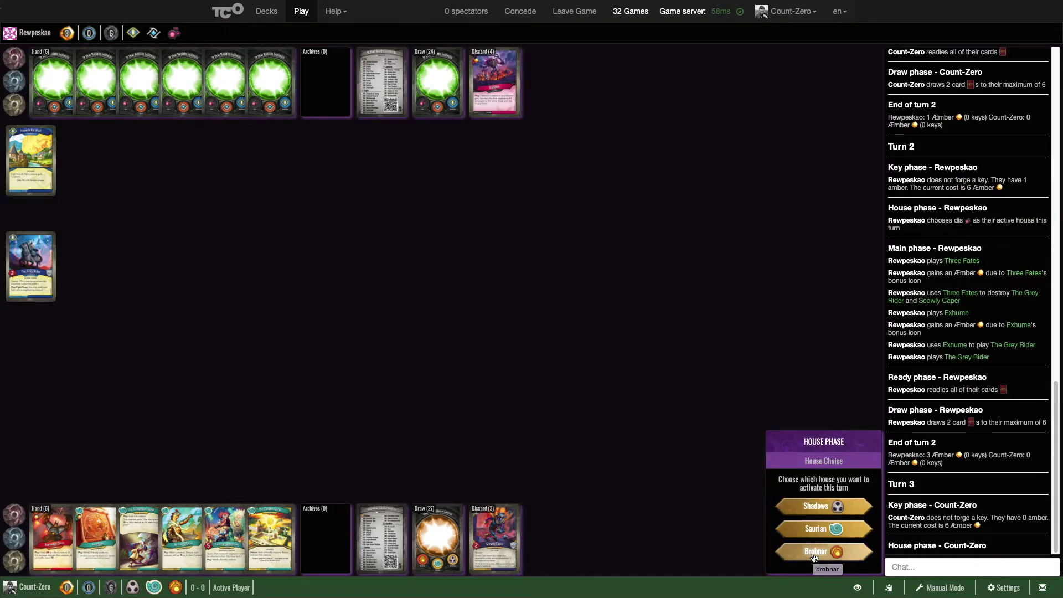
Pick Brobnar, hit The Grey Rider with Berserker Slam, and end the turn.
click(822, 556)
click(832, 555)
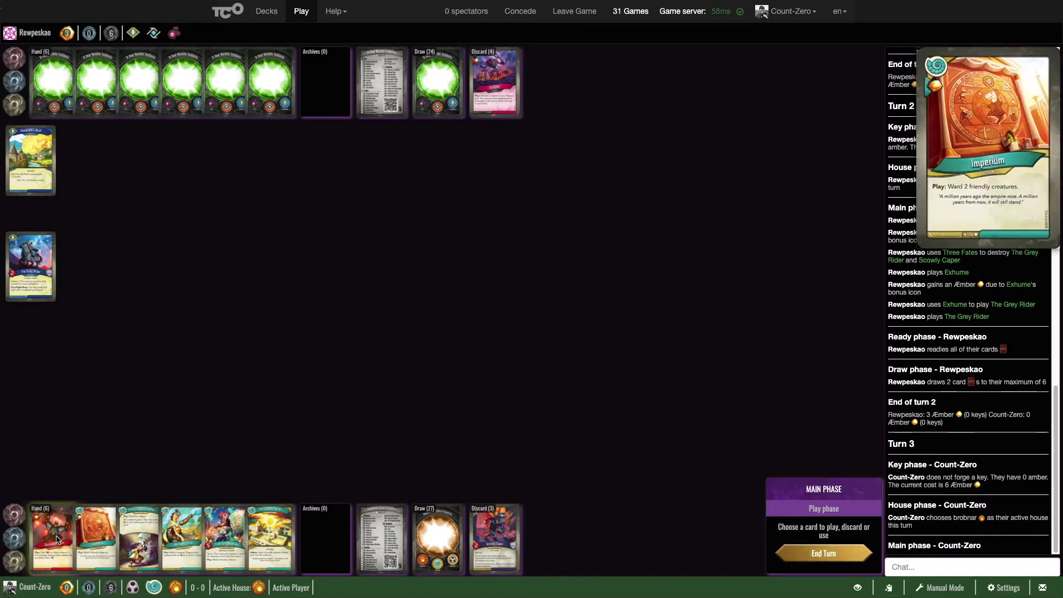
click(826, 509)
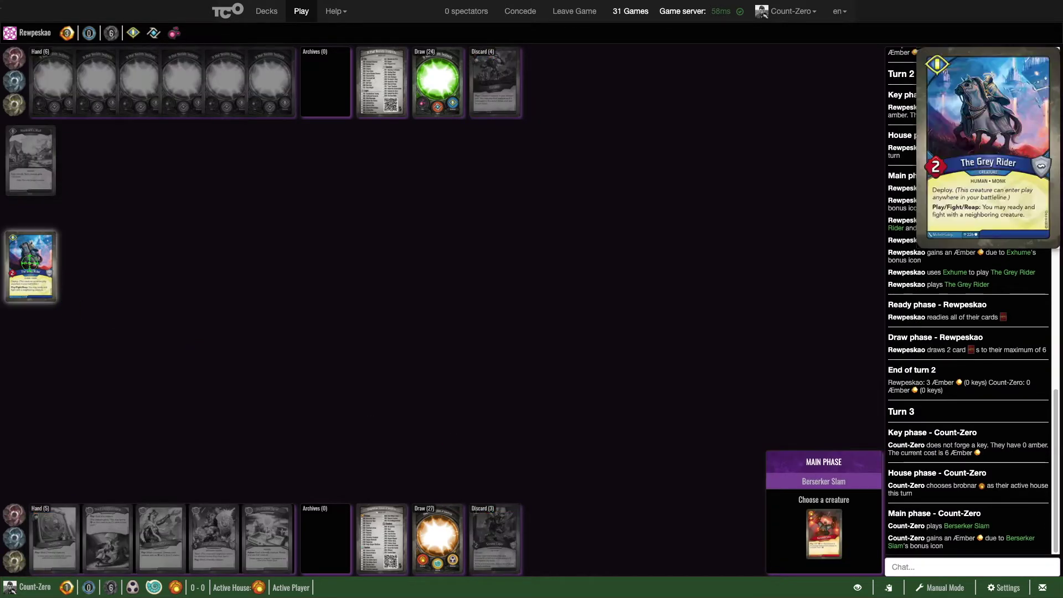
click(31, 264)
click(840, 556)
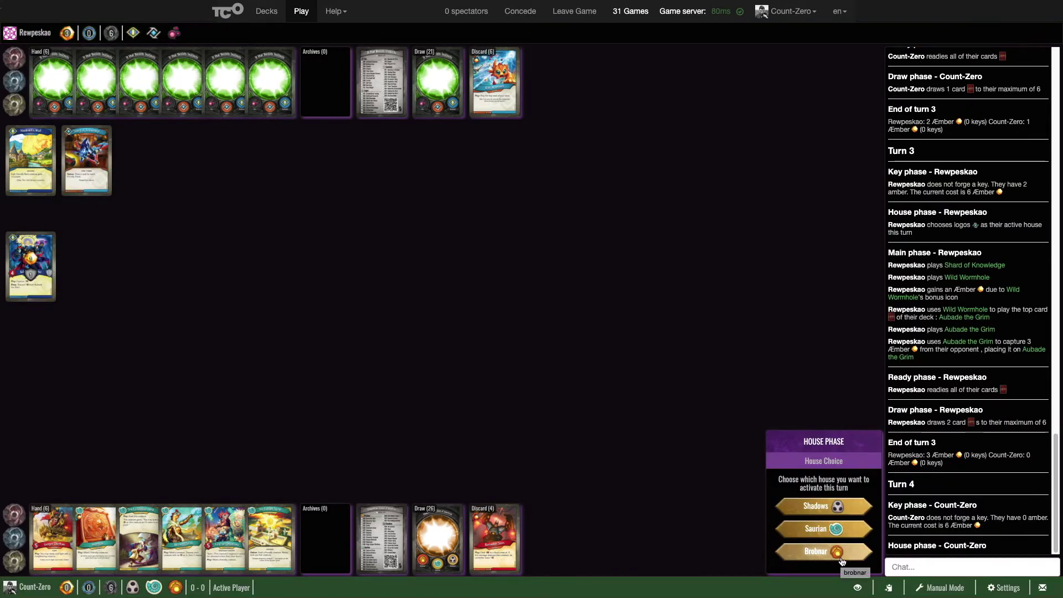
Pick Saurian and play a warded Tricerian Legionary plus The Golden Spiral artifact.
click(818, 532)
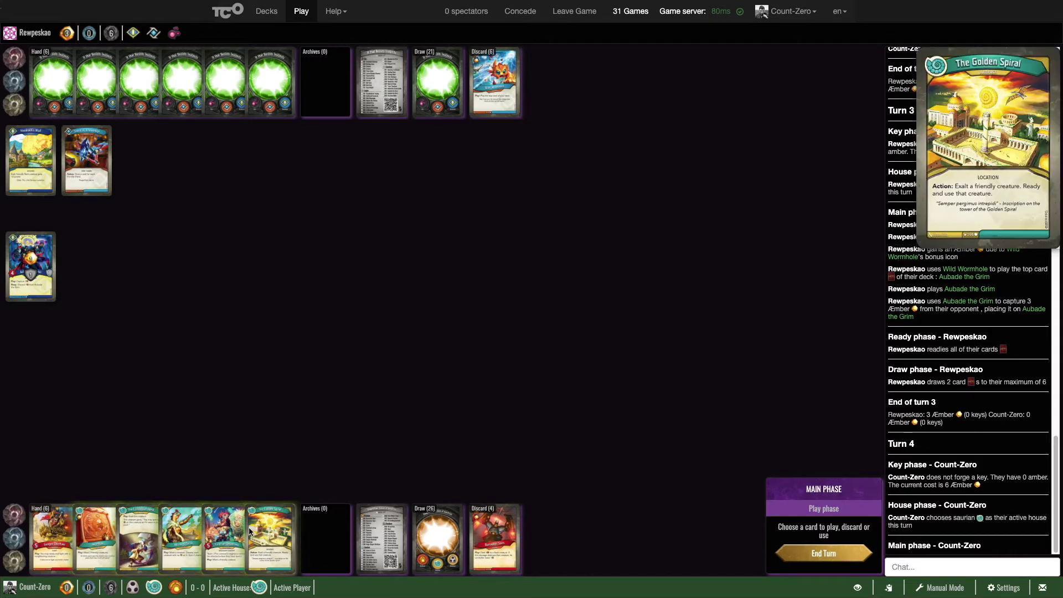
click(225, 530)
click(823, 512)
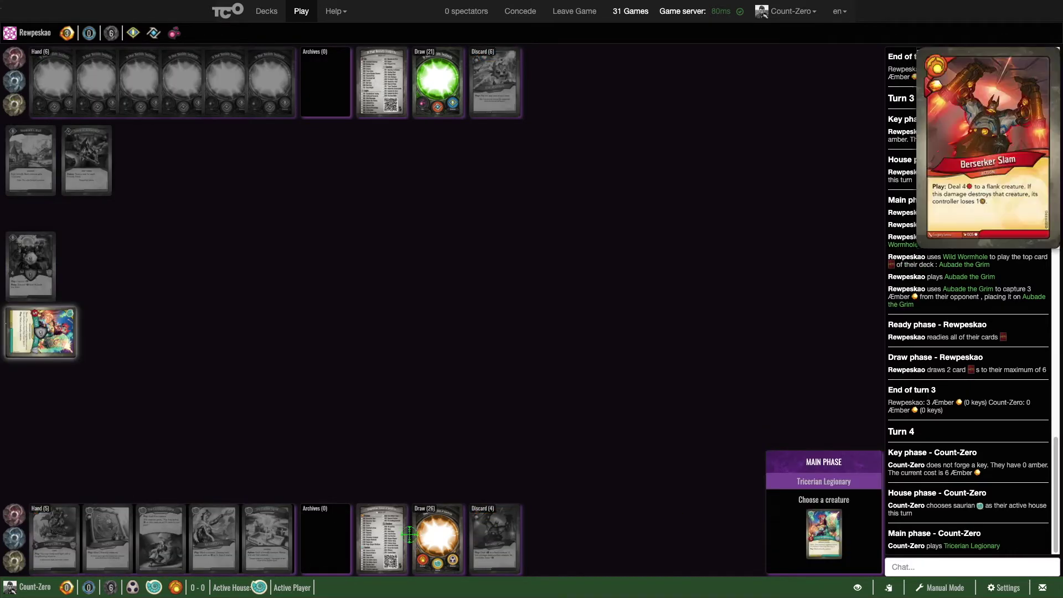
click(42, 332)
click(261, 532)
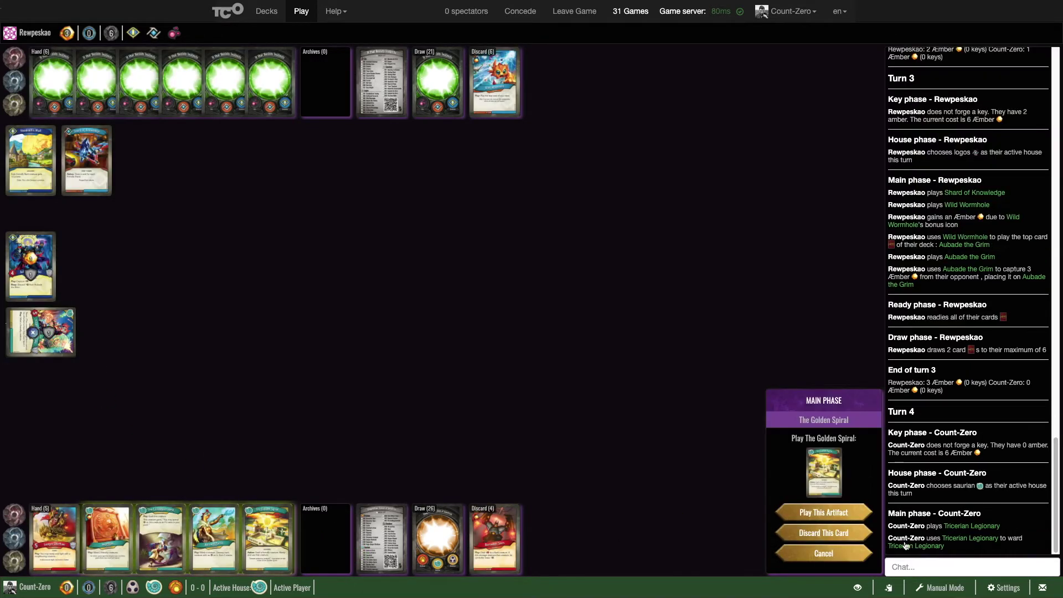
End the turn and confirm Yes.
click(825, 513)
click(822, 554)
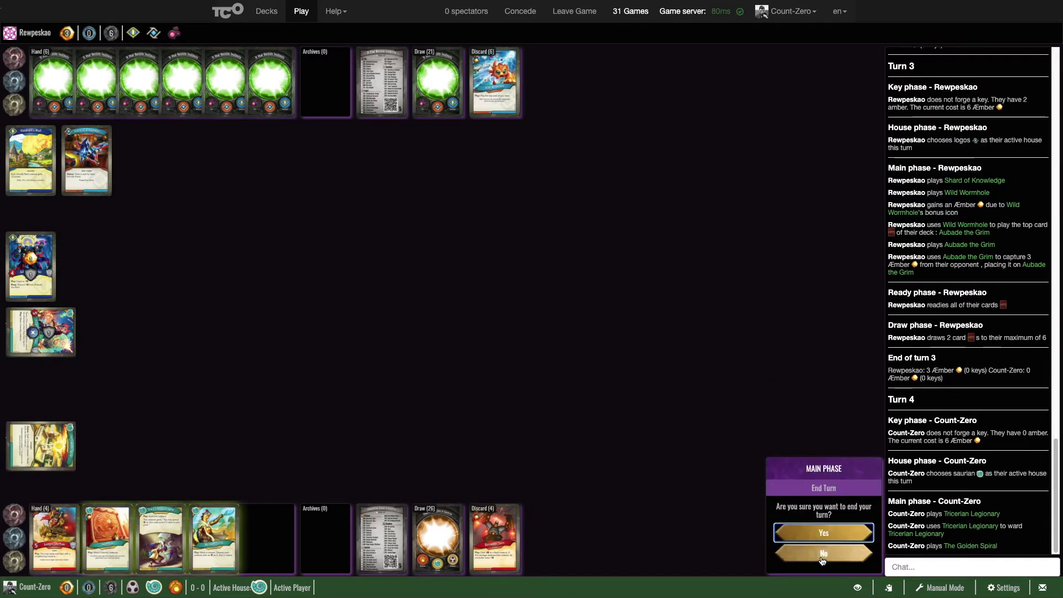
click(805, 536)
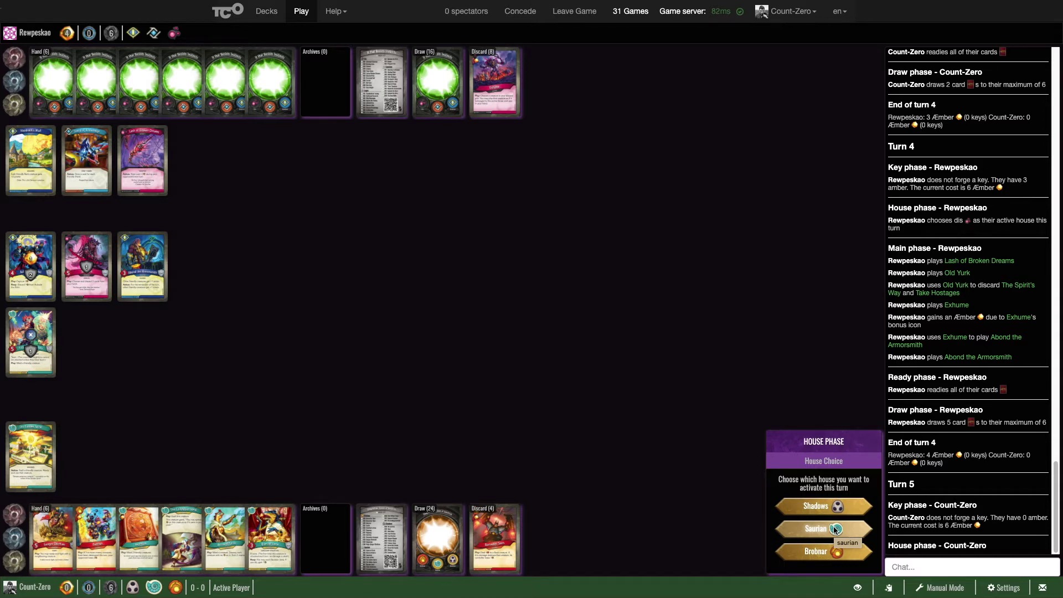
Pick Saurian and send Tricerian Legionary to fight Aubade the Grim.
click(835, 529)
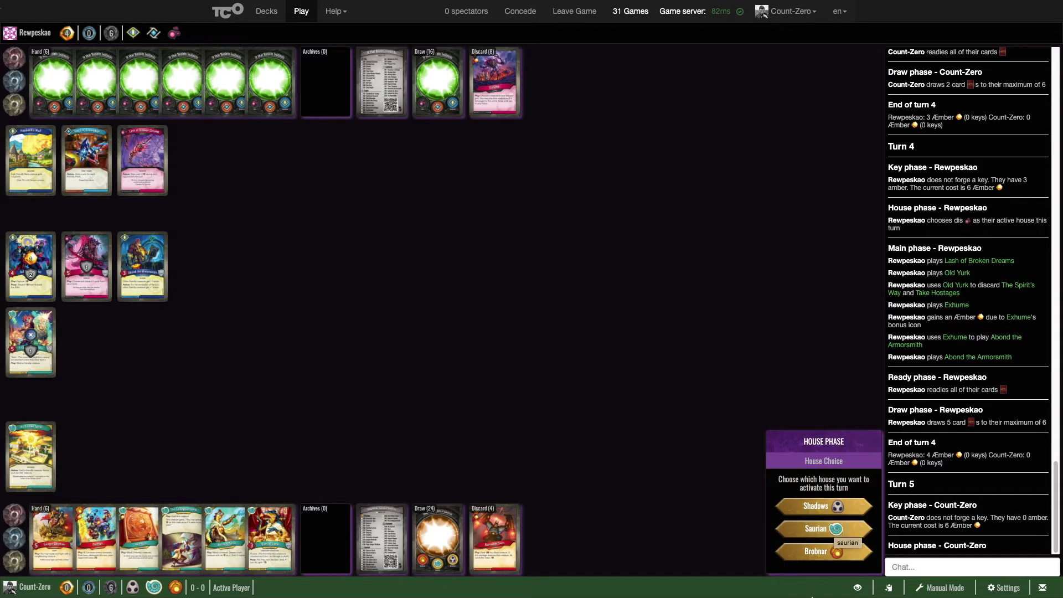
click(821, 531)
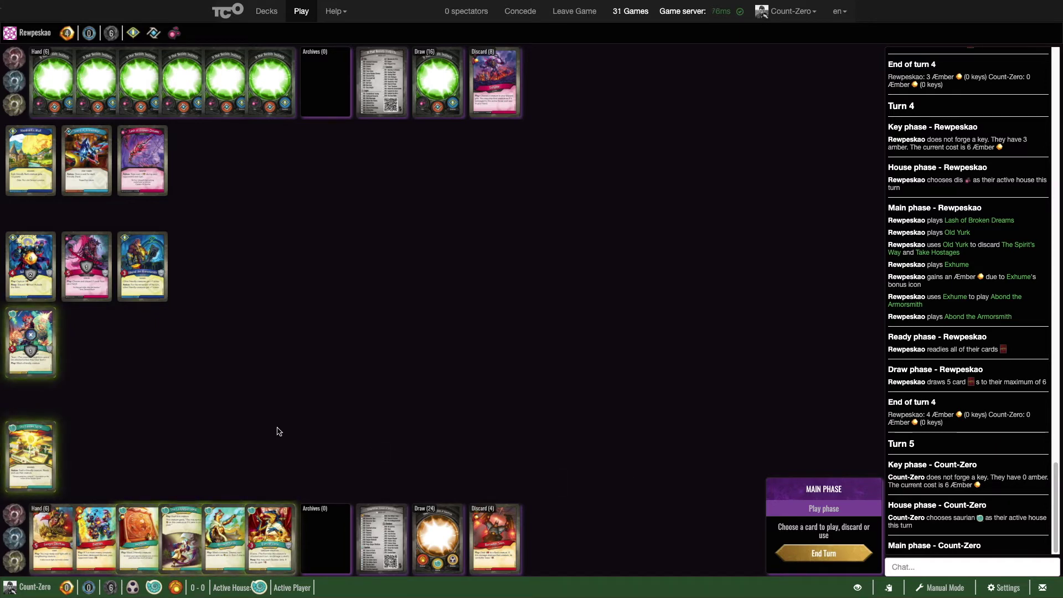
mouse_move(31, 341)
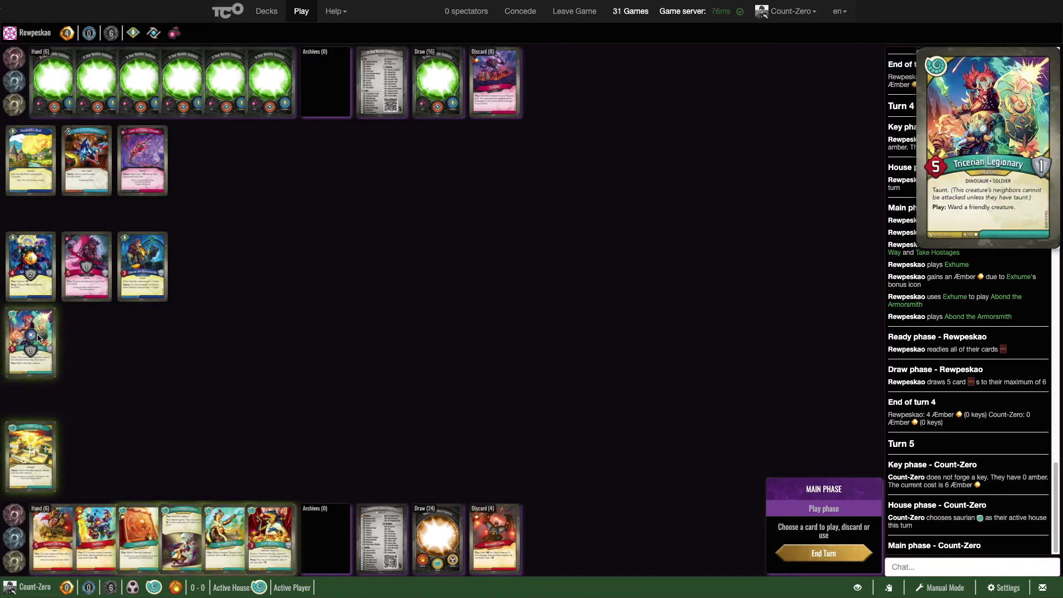
click(31, 341)
click(799, 513)
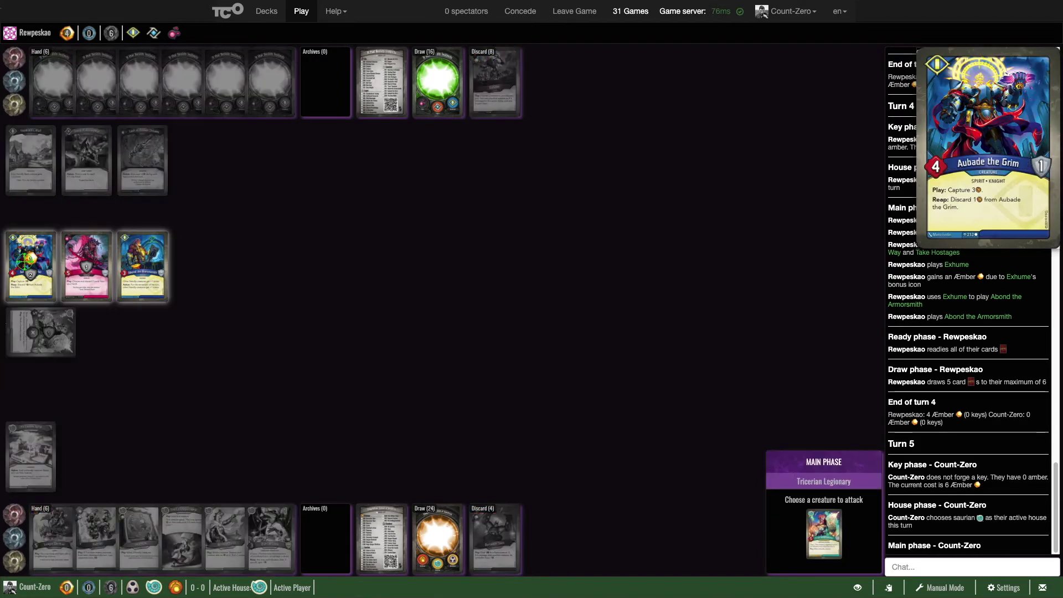
click(25, 262)
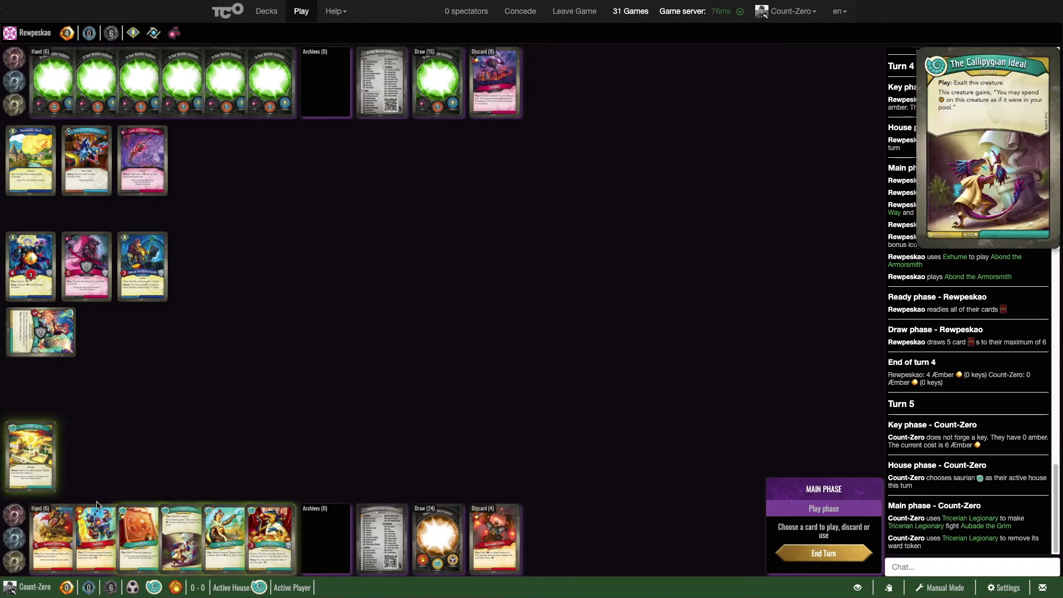
mouse_move(31, 455)
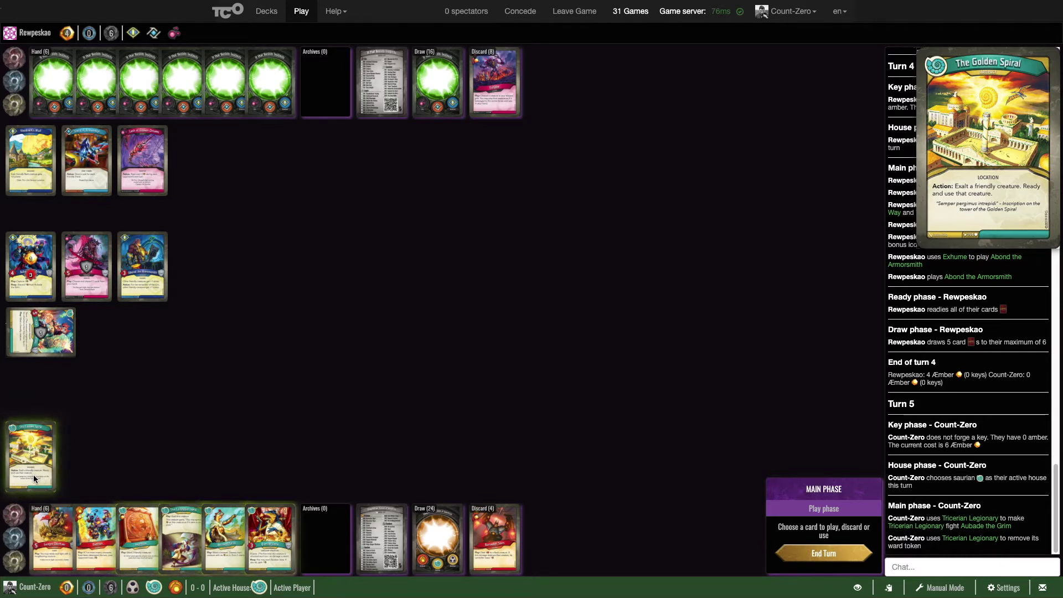
Ready Tricerian Legionary with The Golden Spiral, reap, and ward it with Axiom of Grisk.
click(34, 474)
click(807, 533)
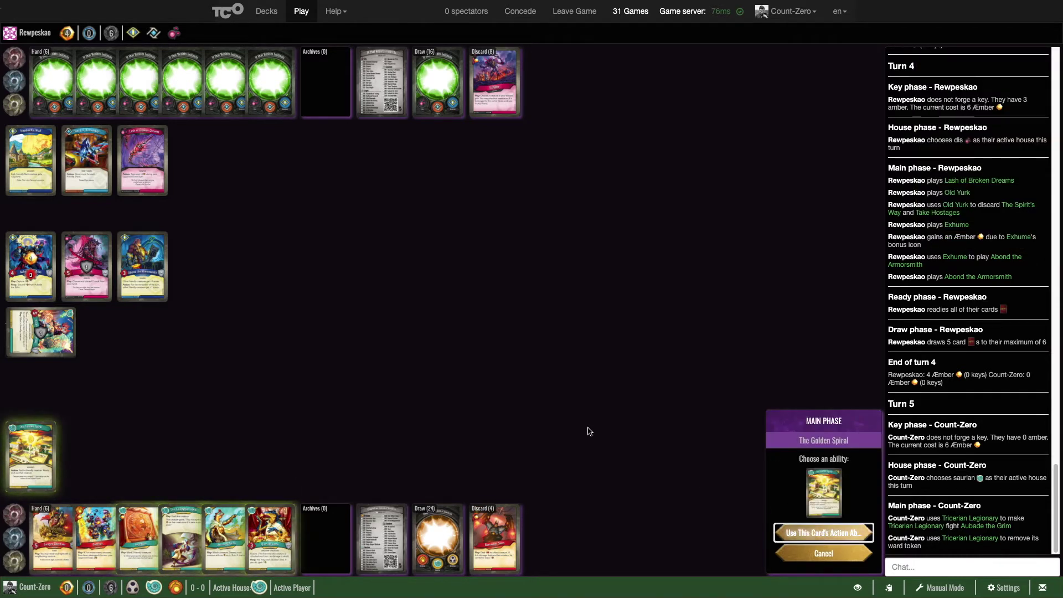
click(42, 336)
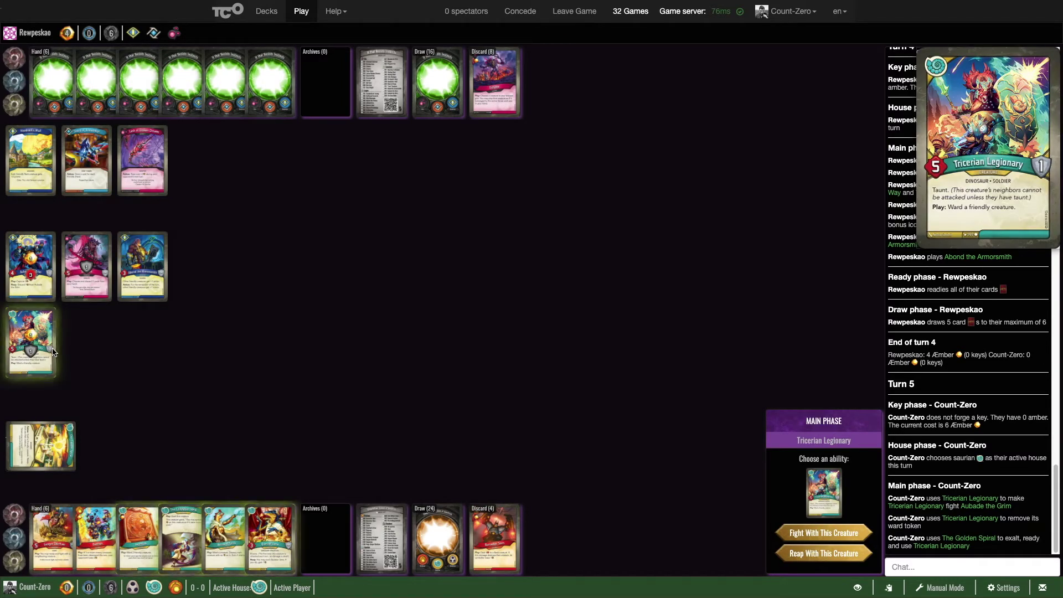
click(804, 554)
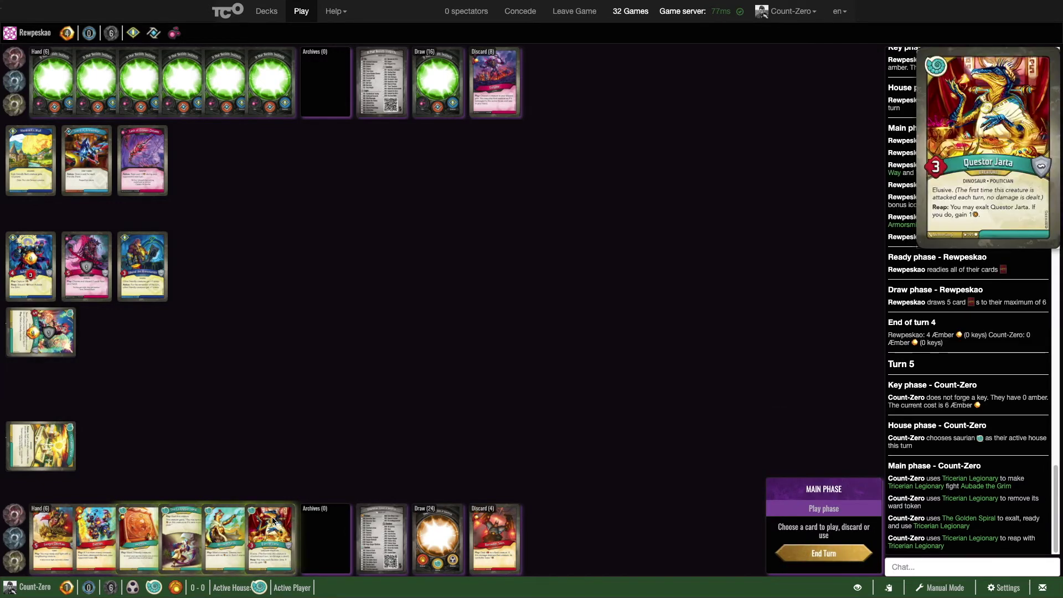
click(225, 535)
click(849, 518)
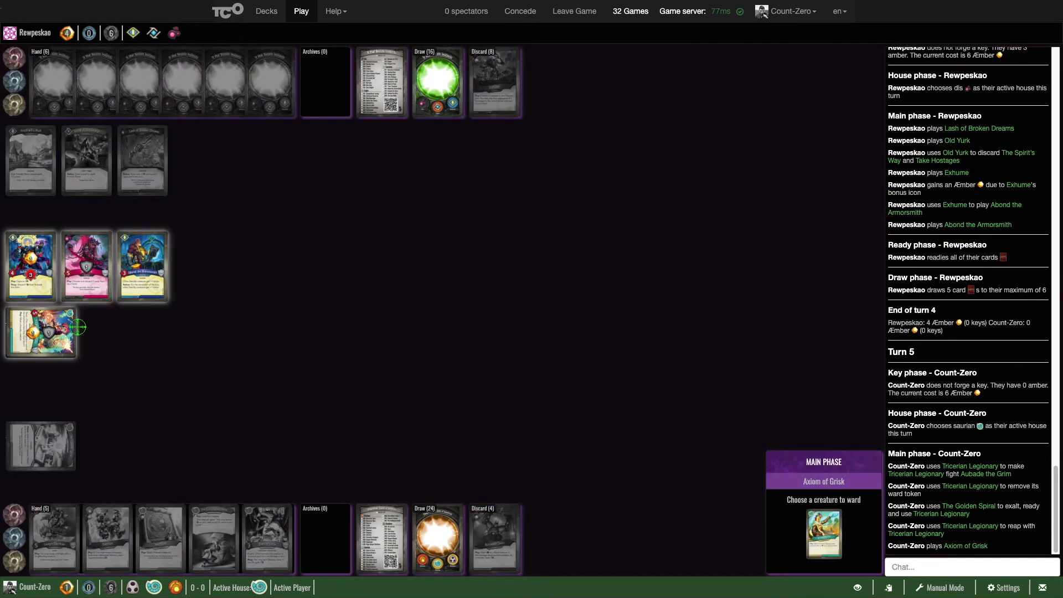
click(65, 348)
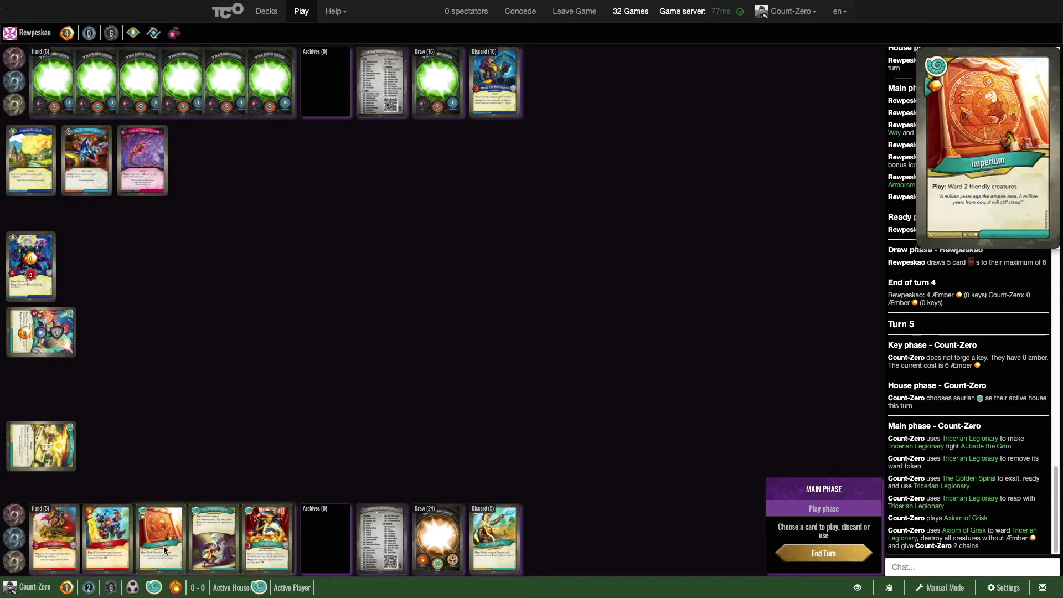
Play Questor Jarta on the left flank and attach The Callipygian Ideal to it.
click(266, 535)
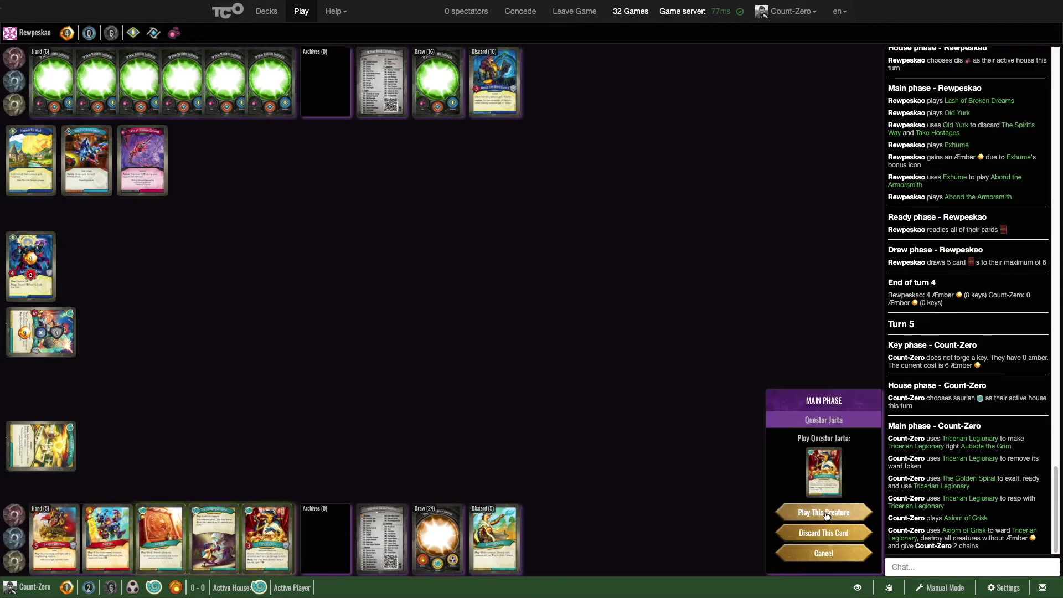
click(819, 510)
click(819, 532)
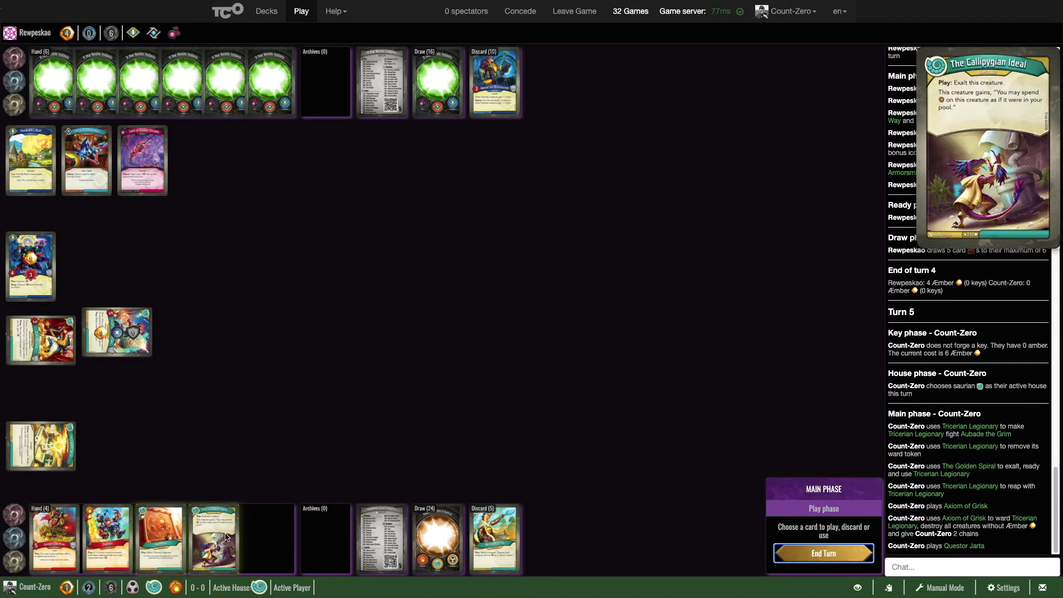
click(214, 538)
click(861, 513)
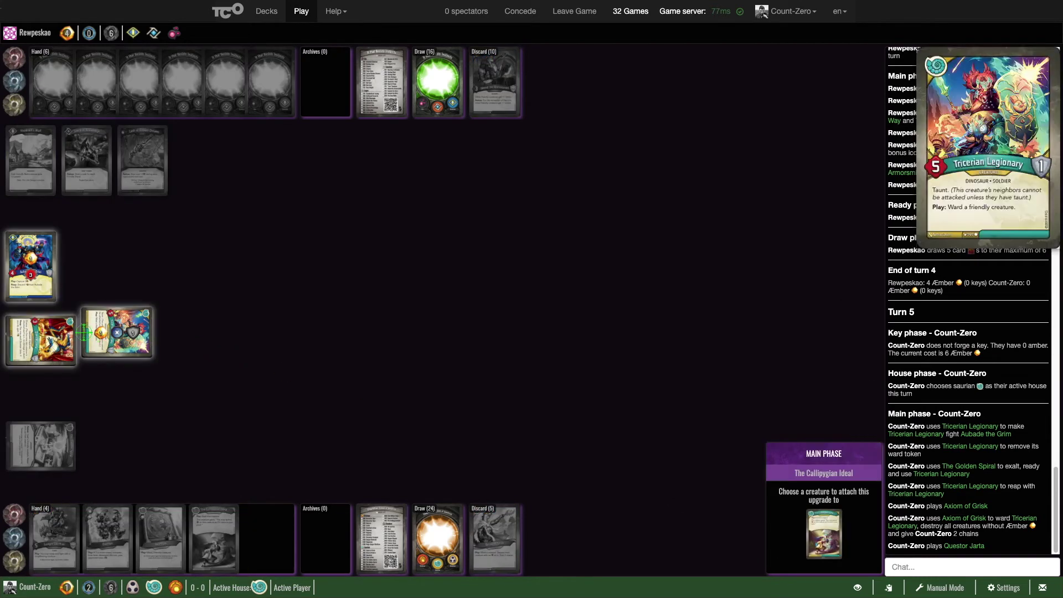
click(54, 332)
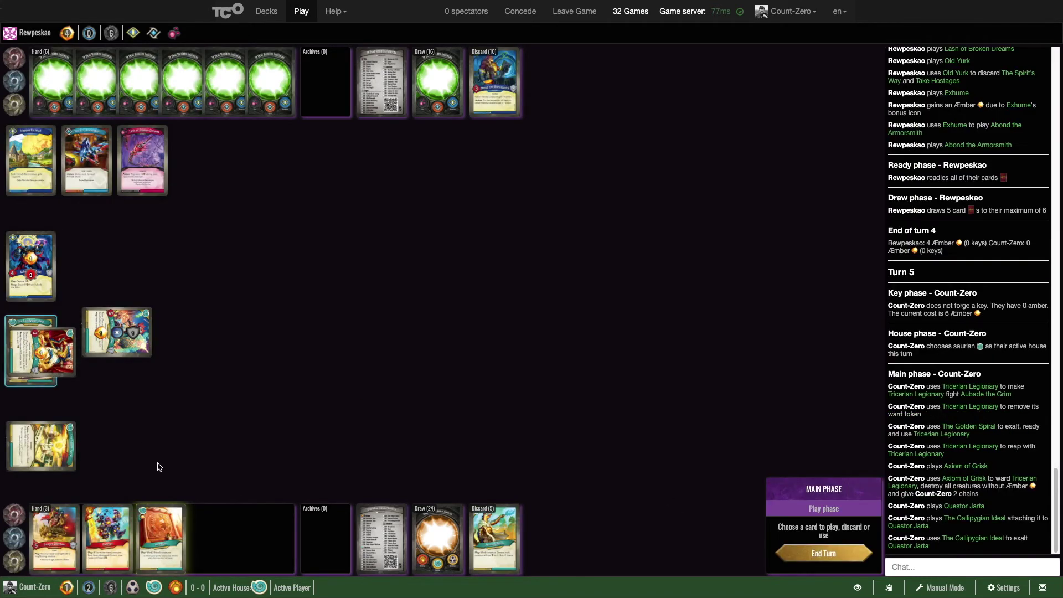
Play Imperium and begin picking creatures for it to ward.
click(161, 538)
click(846, 513)
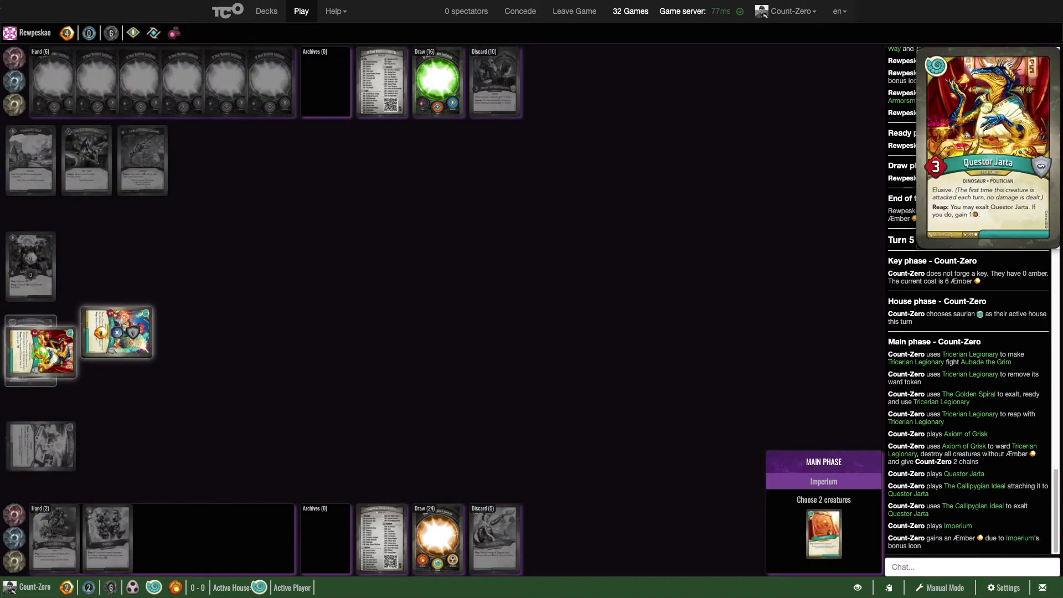
click(42, 349)
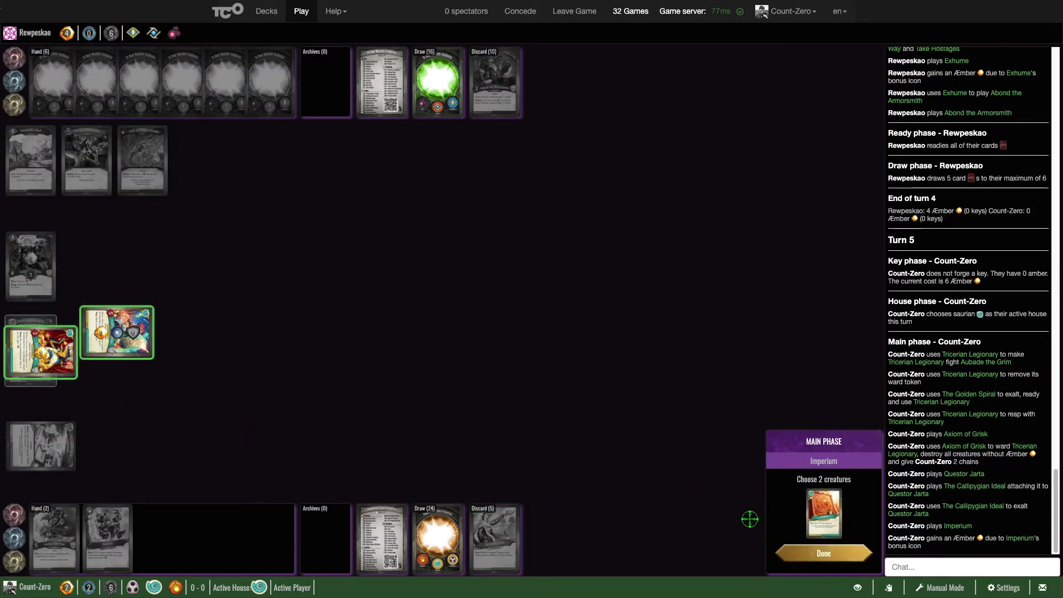
Confirm Imperium's ward on Questor Jarta and Tricerian Legionary, then end turn 5.
click(780, 550)
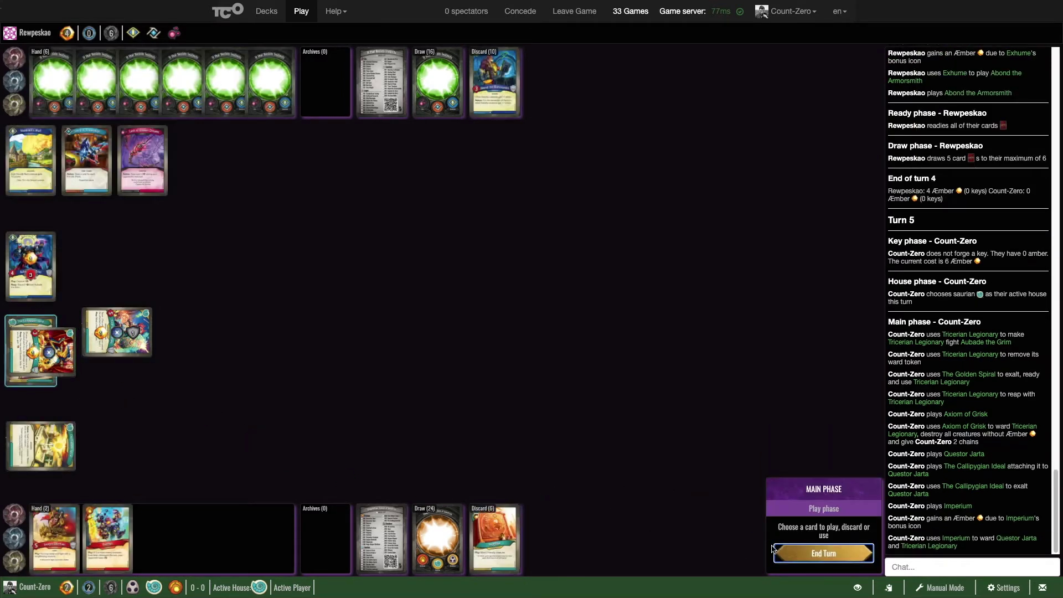
click(811, 553)
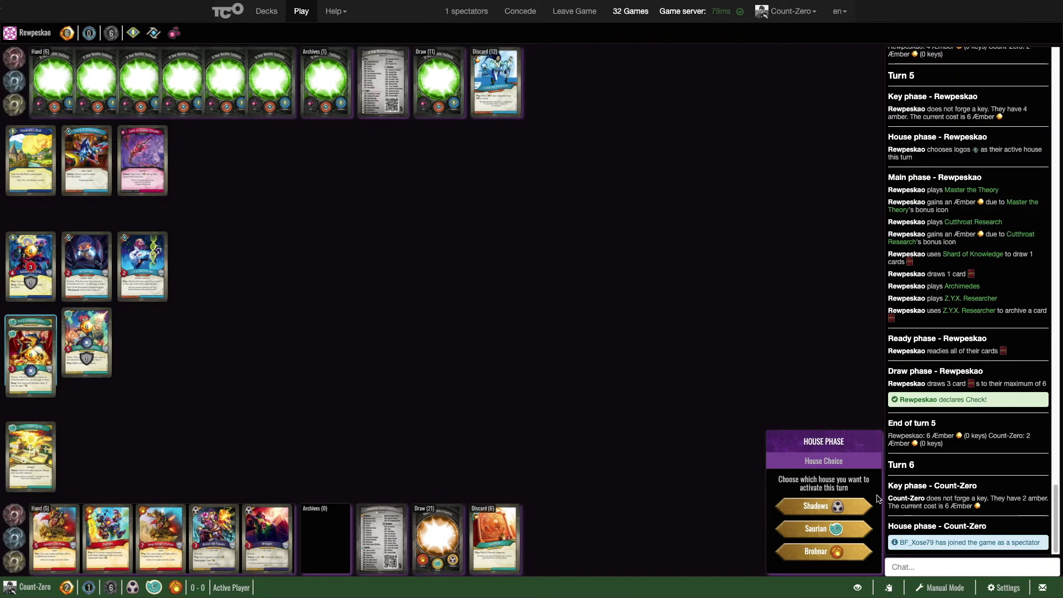
Pick Saurian, reap with Tricerian Legionary and Questor Jarta, and exalt Jarta.
click(841, 538)
mouse_move(87, 341)
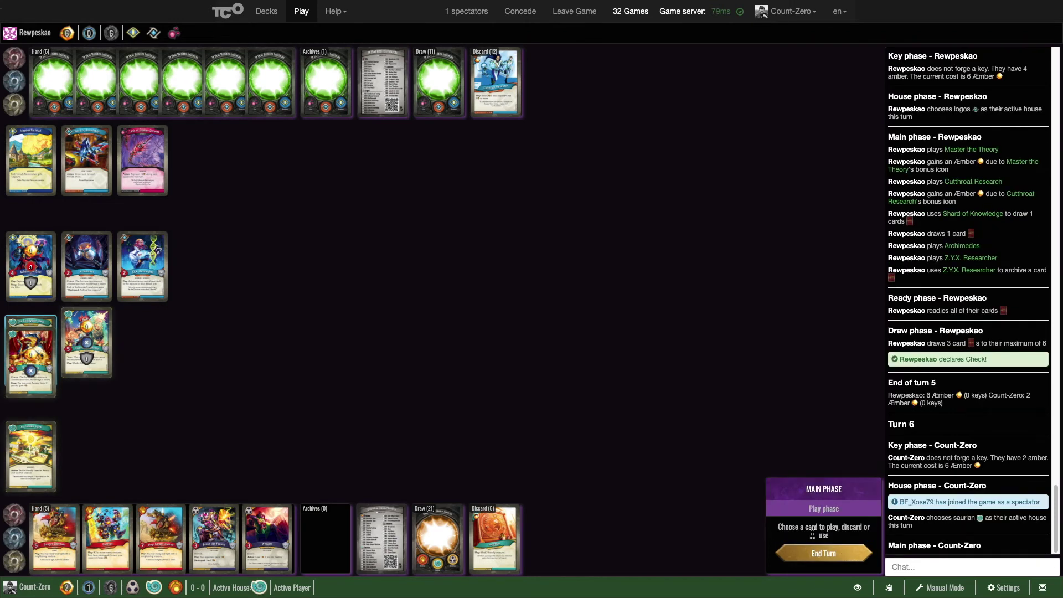
click(89, 358)
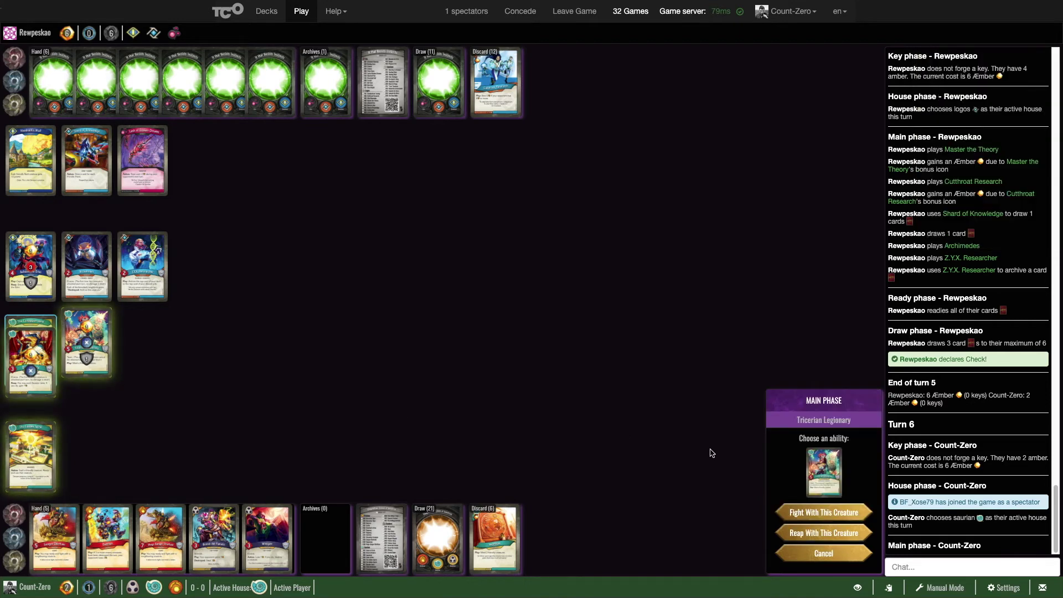
click(848, 534)
click(31, 353)
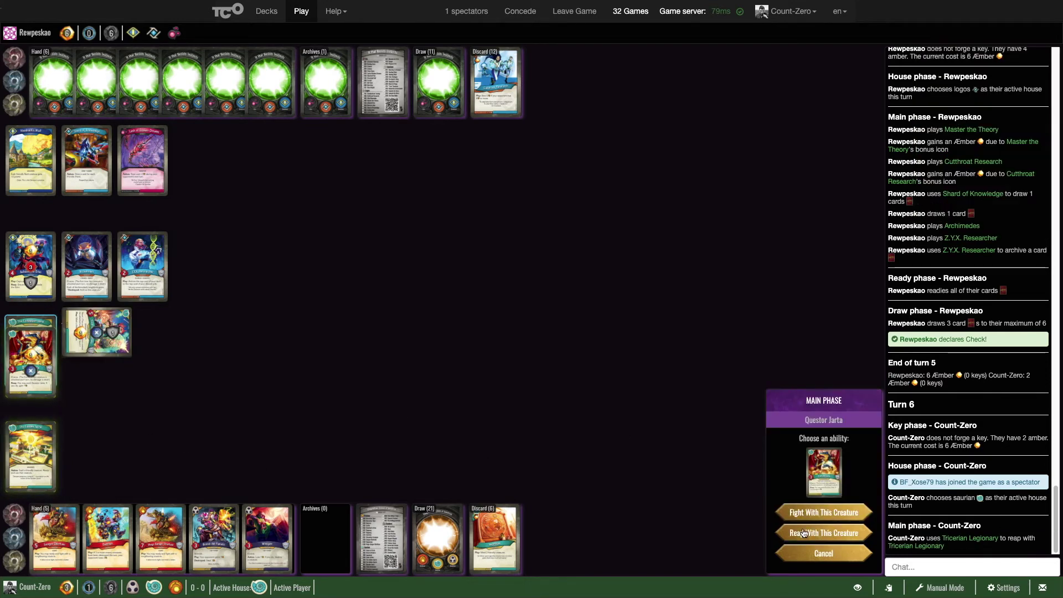
click(806, 536)
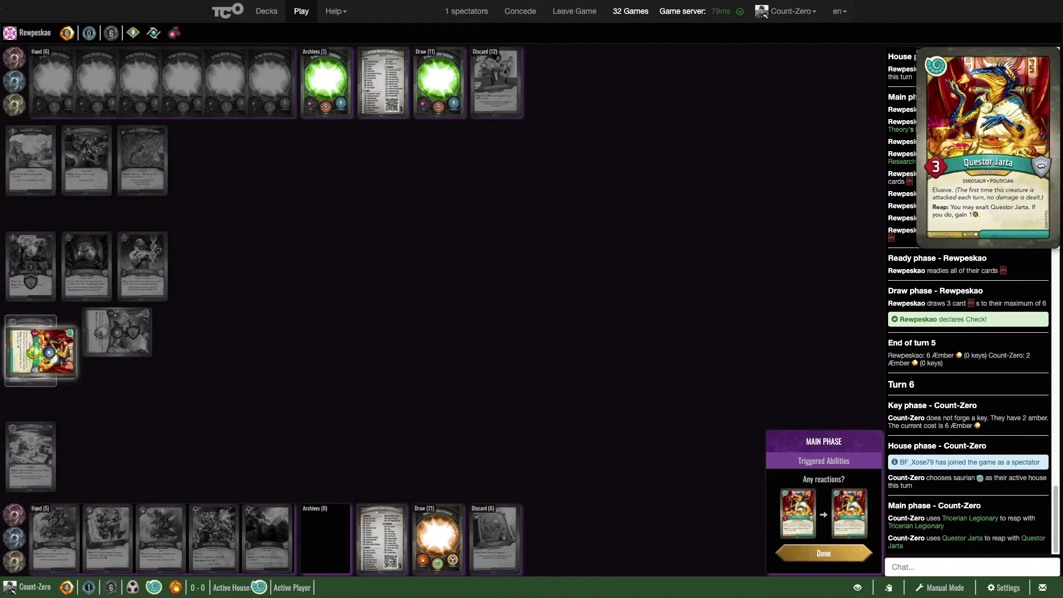
click(30, 365)
Ready Questor Jarta with The Golden Spiral, reap again, and end turn 6.
click(31, 452)
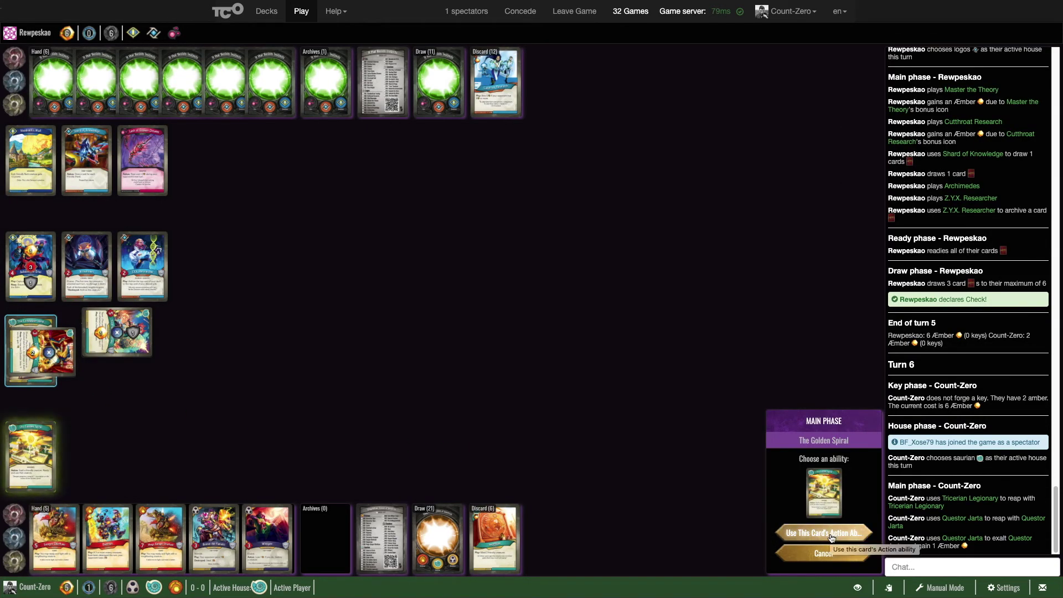
click(830, 538)
click(32, 365)
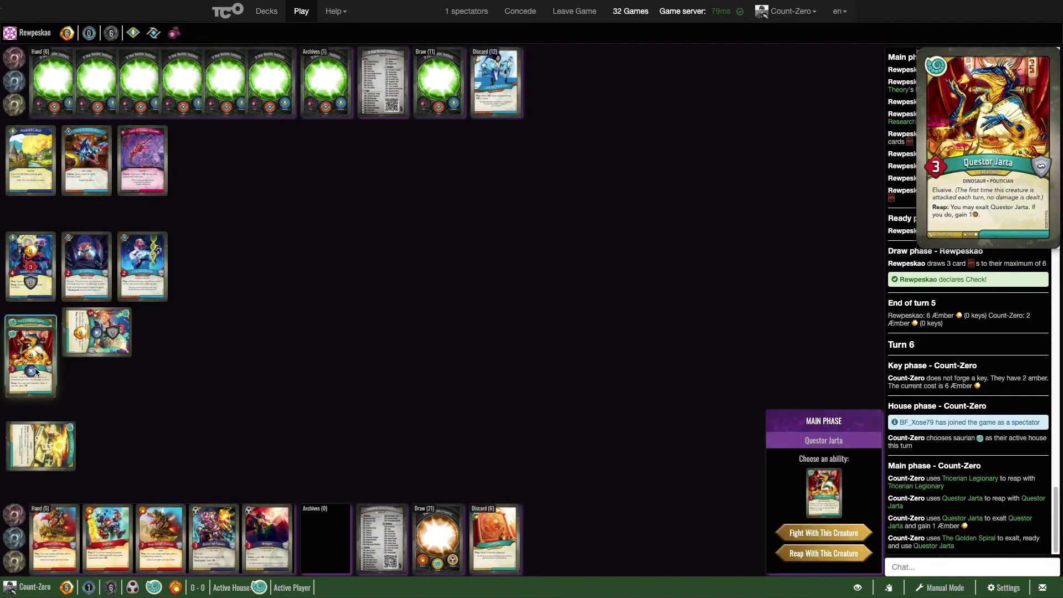
click(806, 552)
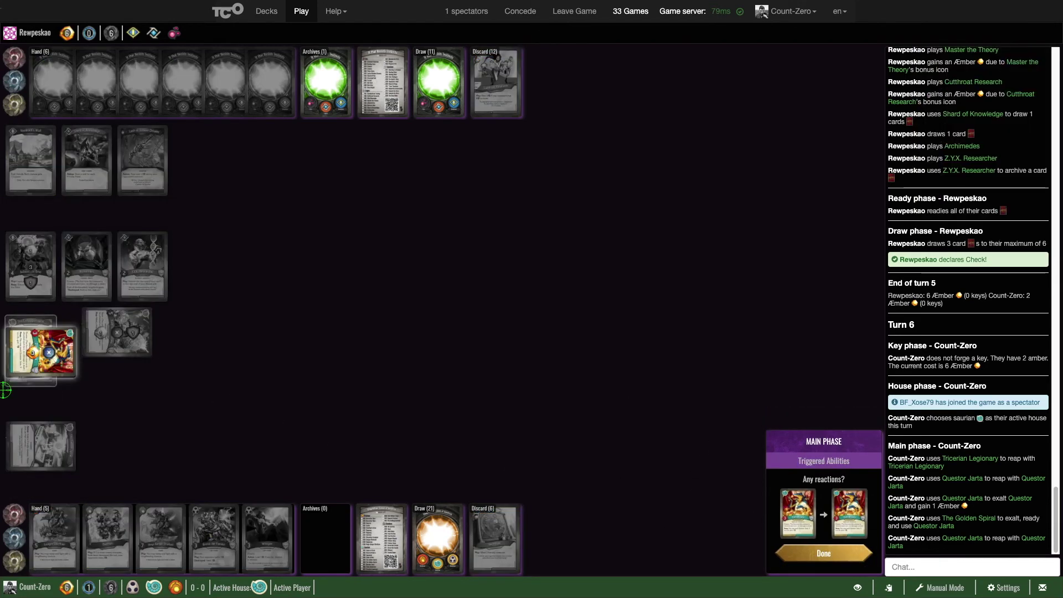
click(806, 553)
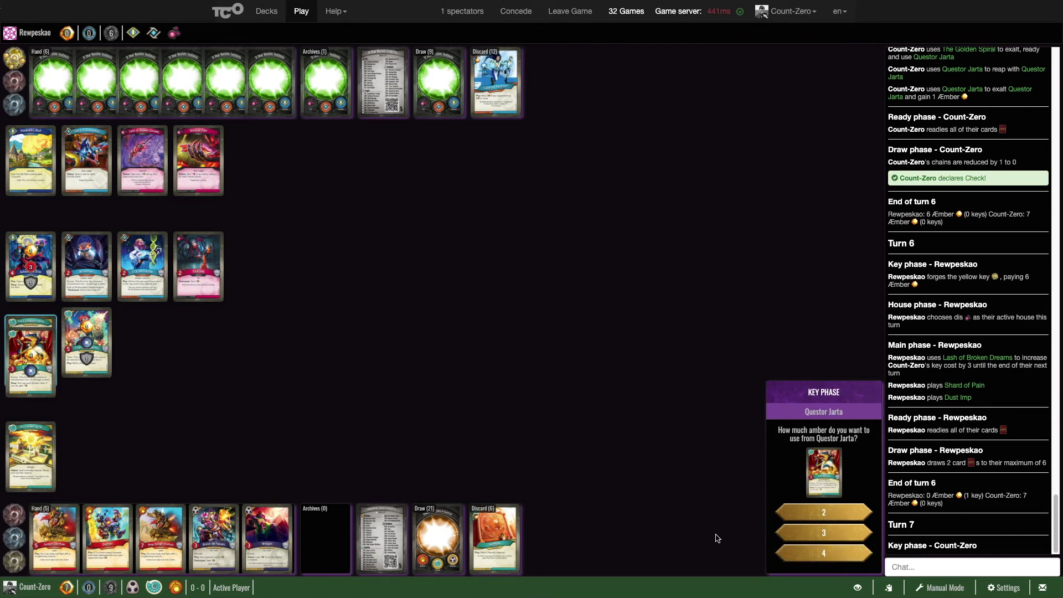
Spend Questor Jarta's 4 Æmber toward a key, choose Saurian, and reap with Tricerian Legionary.
click(812, 558)
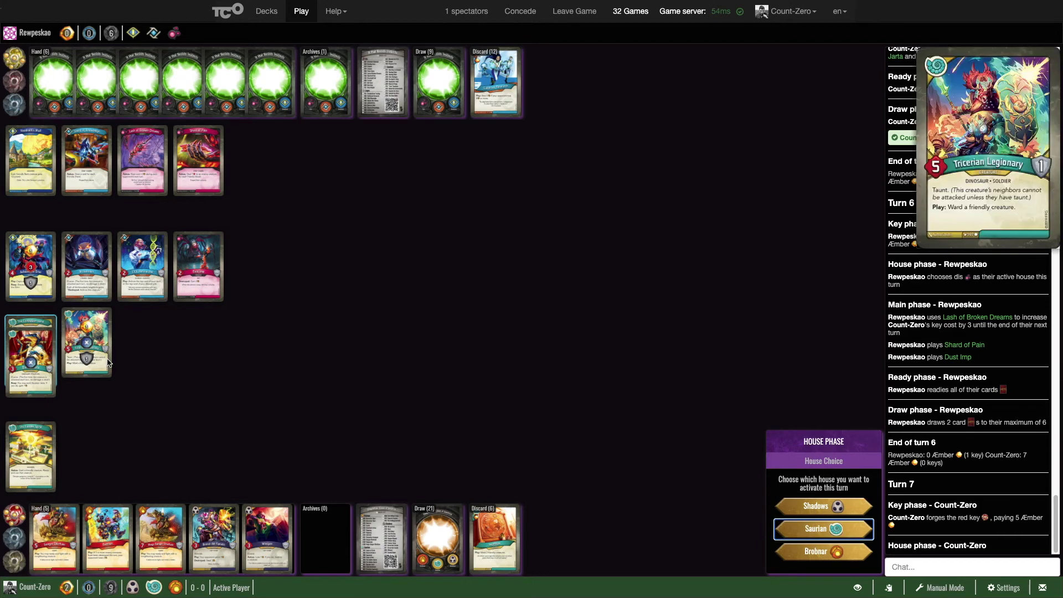
key(Return)
click(86, 340)
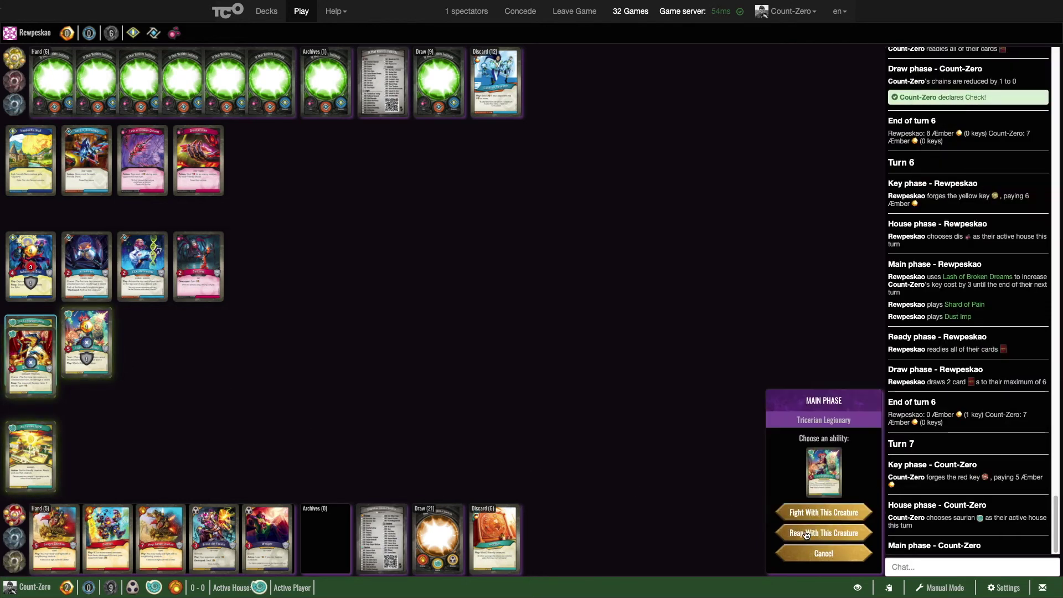
Reap with Questor Jarta and exalt it to gain Æmber.
click(823, 533)
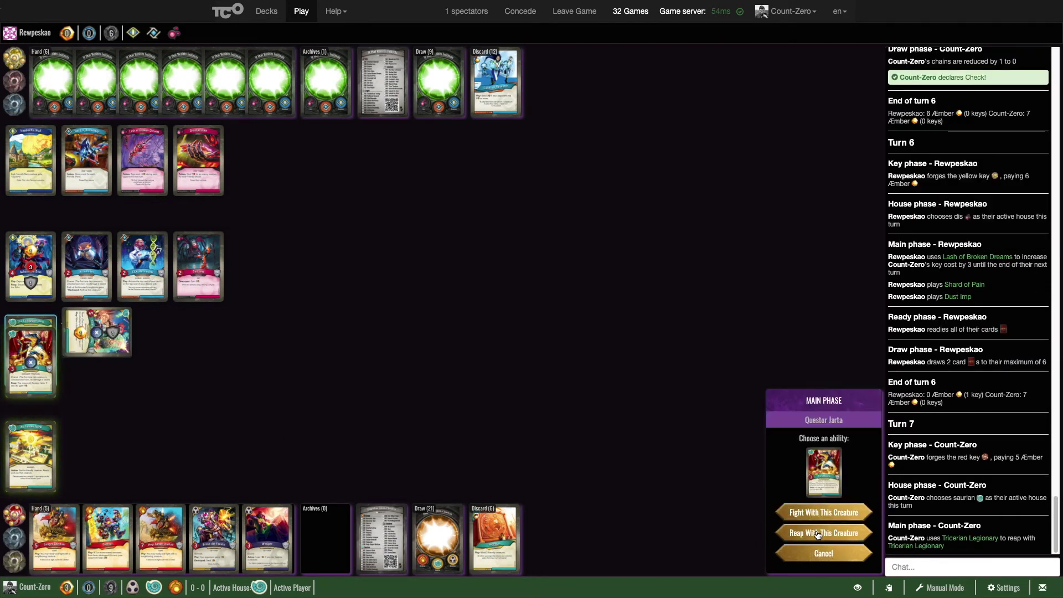
click(823, 533)
click(54, 362)
mouse_move(40, 351)
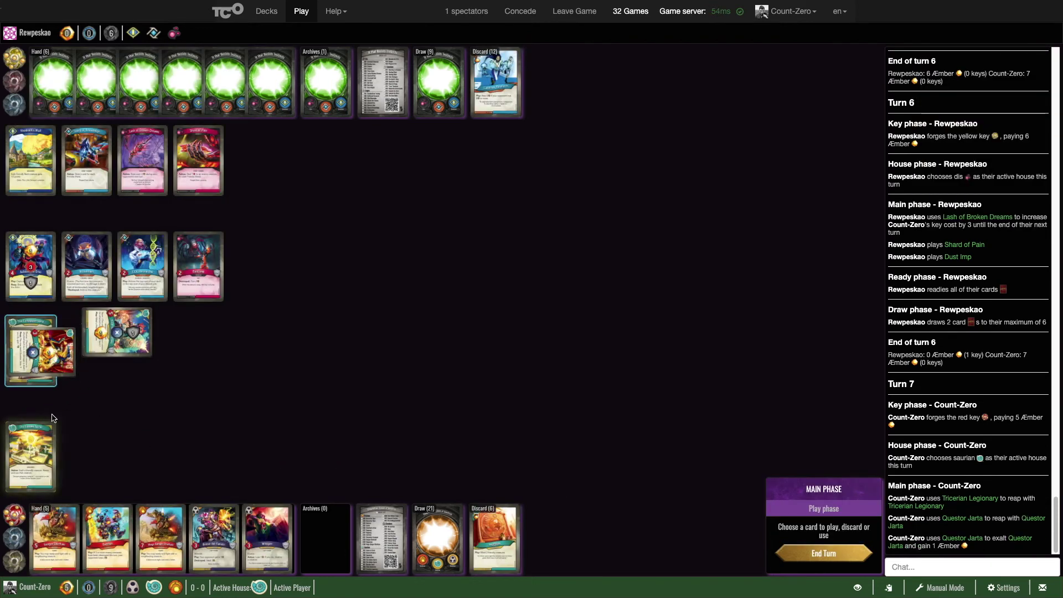
Ready Jarta with The Golden Spiral, reap and exalt again, then end the turn.
click(31, 456)
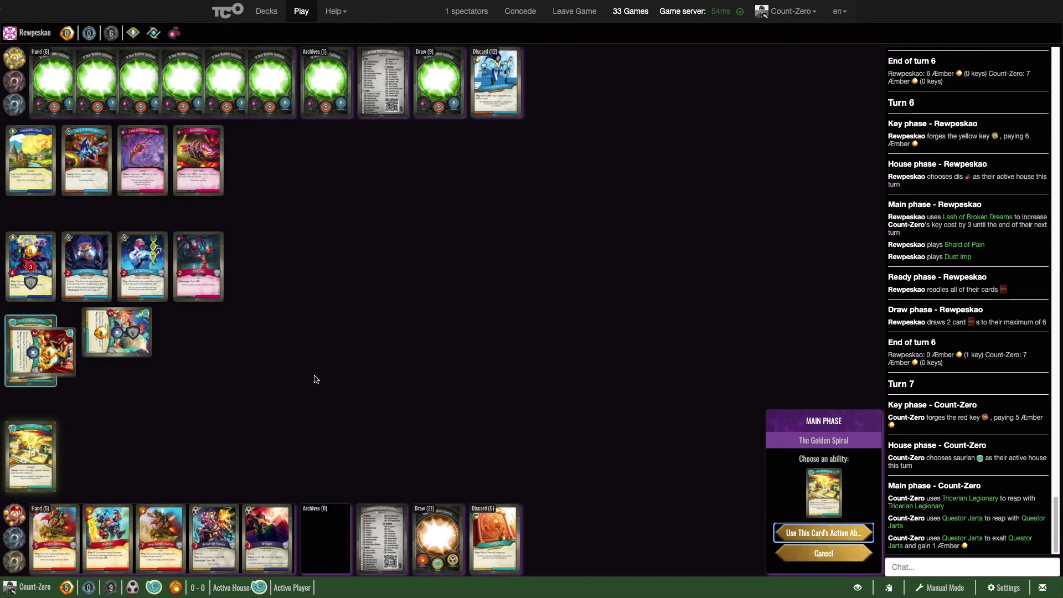
click(810, 532)
click(40, 349)
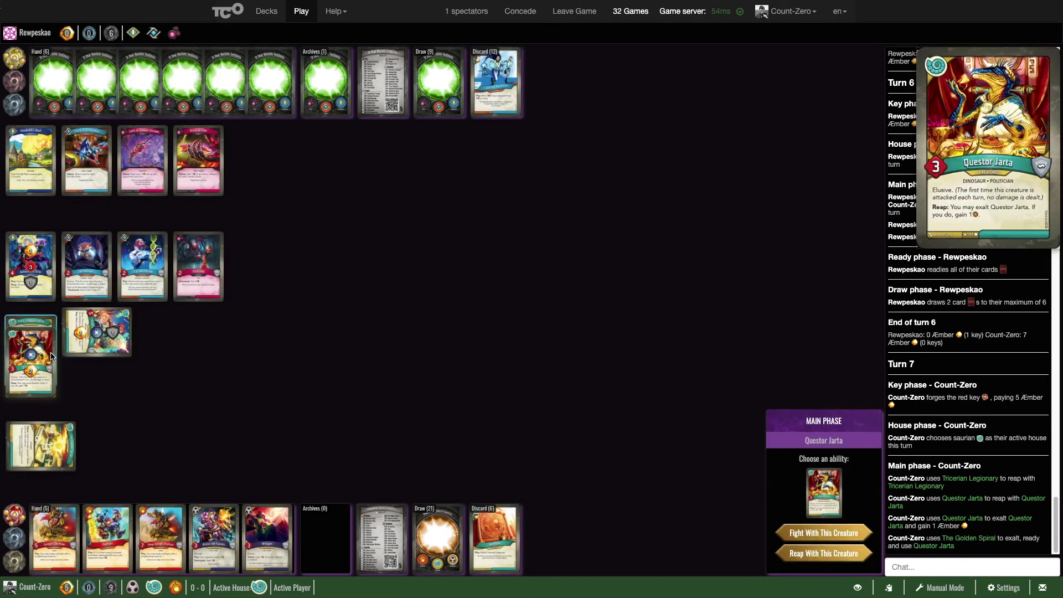
click(809, 554)
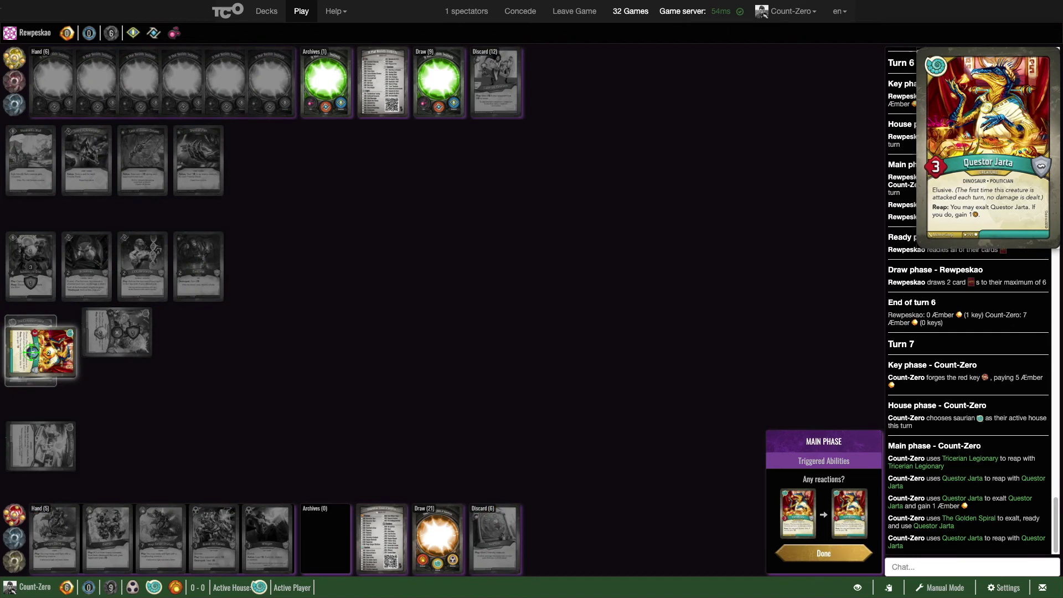
click(33, 355)
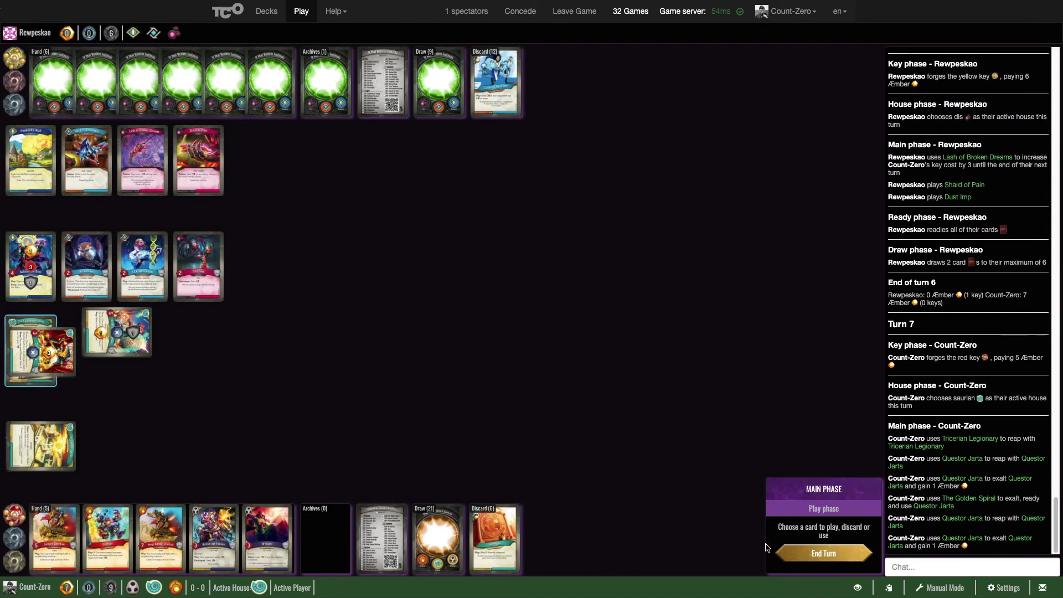
click(813, 555)
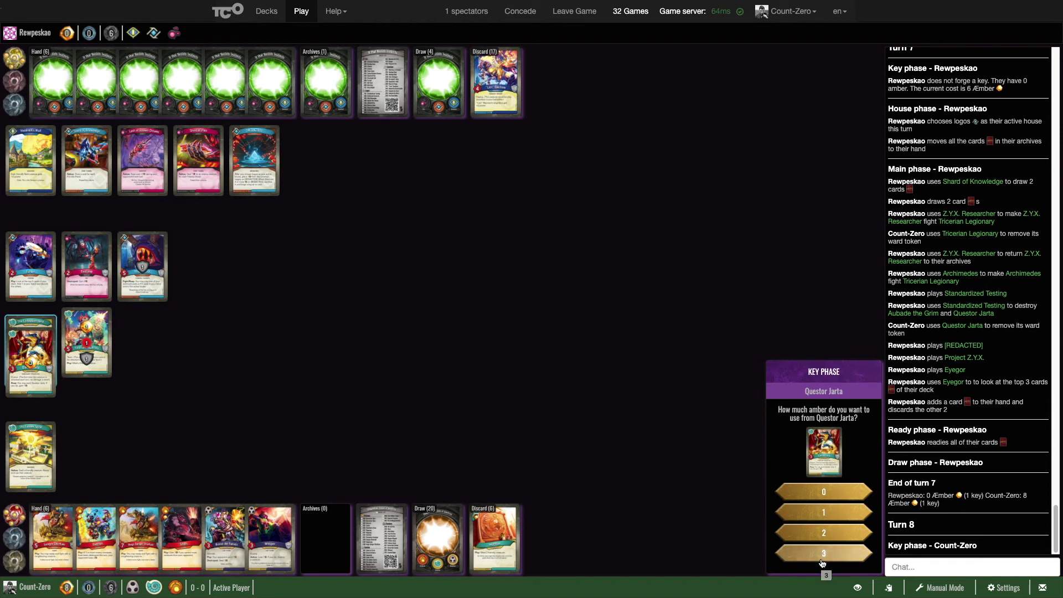
Forge the blue key with 3 Æmber from Questor Jarta and choose Brobnar.
click(822, 554)
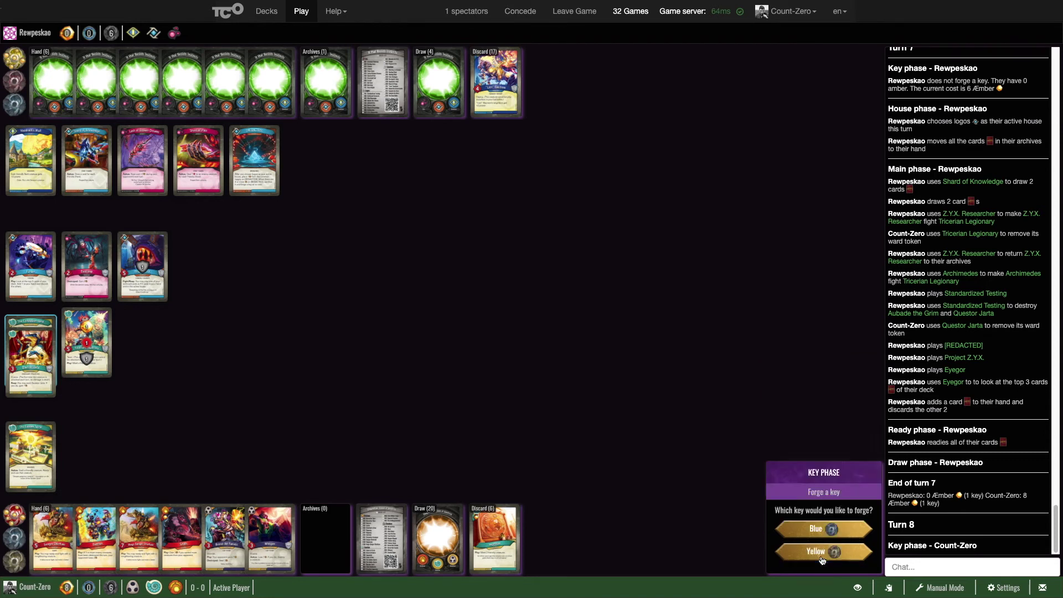
click(823, 530)
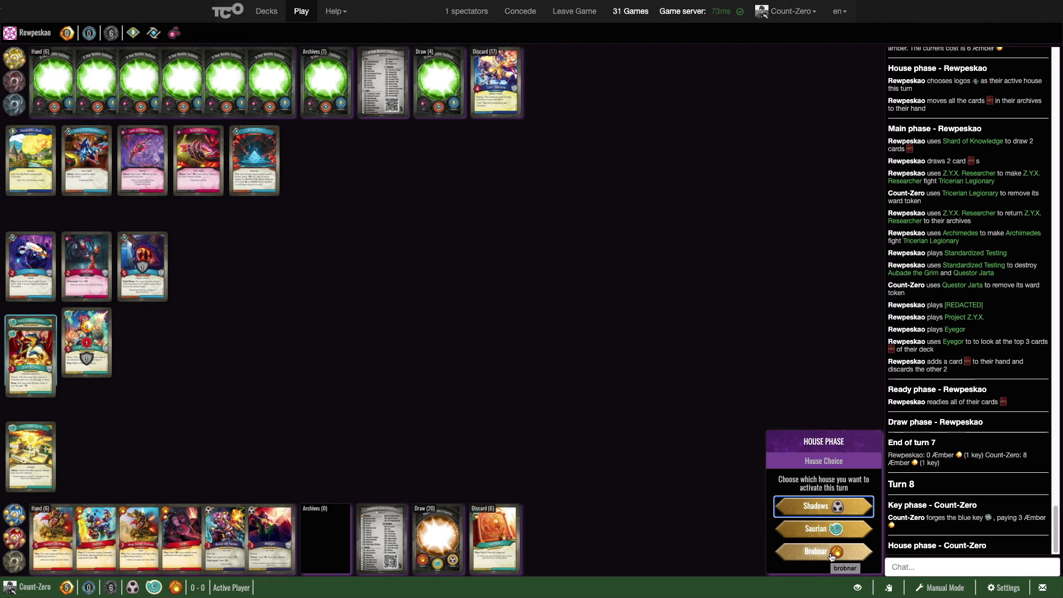
click(832, 555)
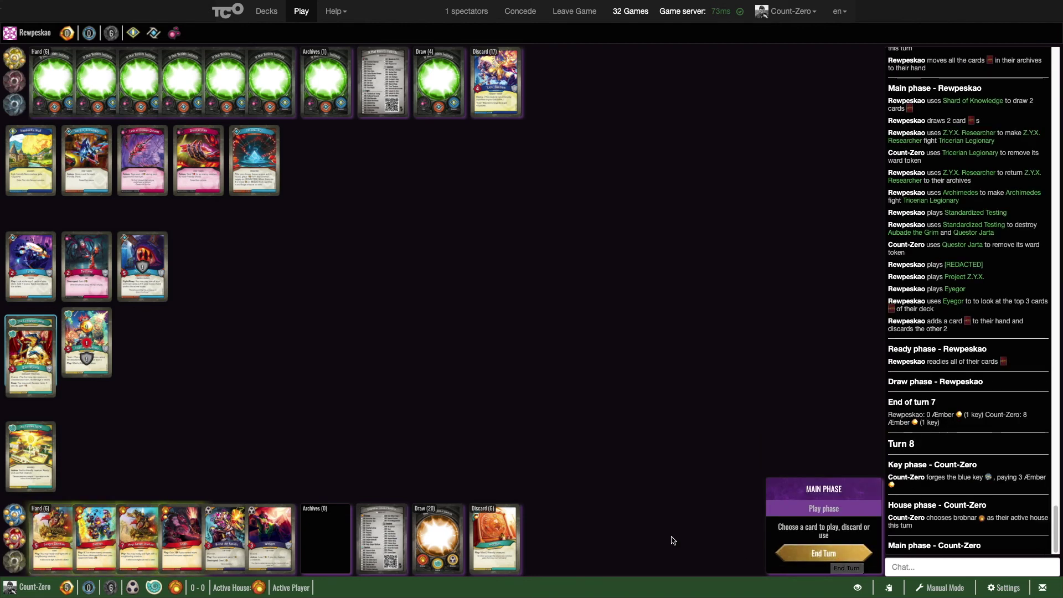
mouse_move(96, 538)
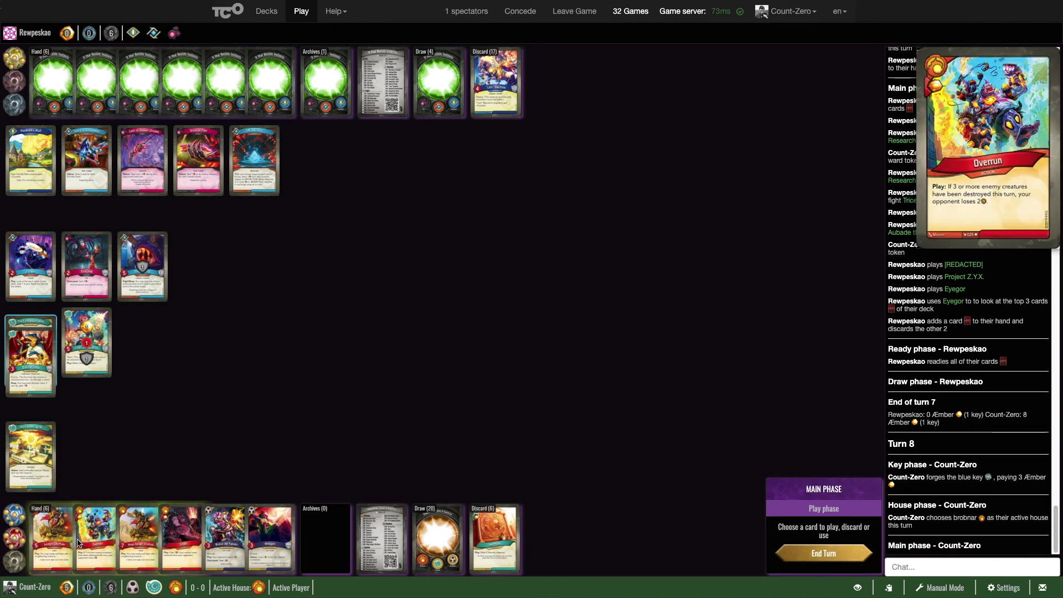
Play Mega Ganger Chieftain on the right flank; Tricerian Legionary fights Eyegor.
click(143, 544)
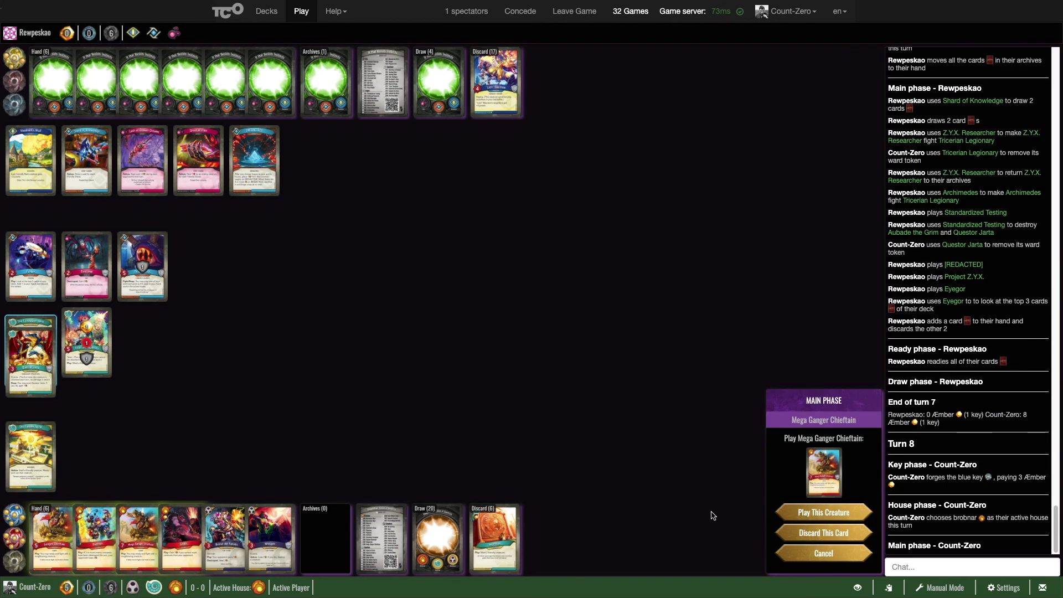
click(822, 513)
click(822, 552)
mouse_move(153, 341)
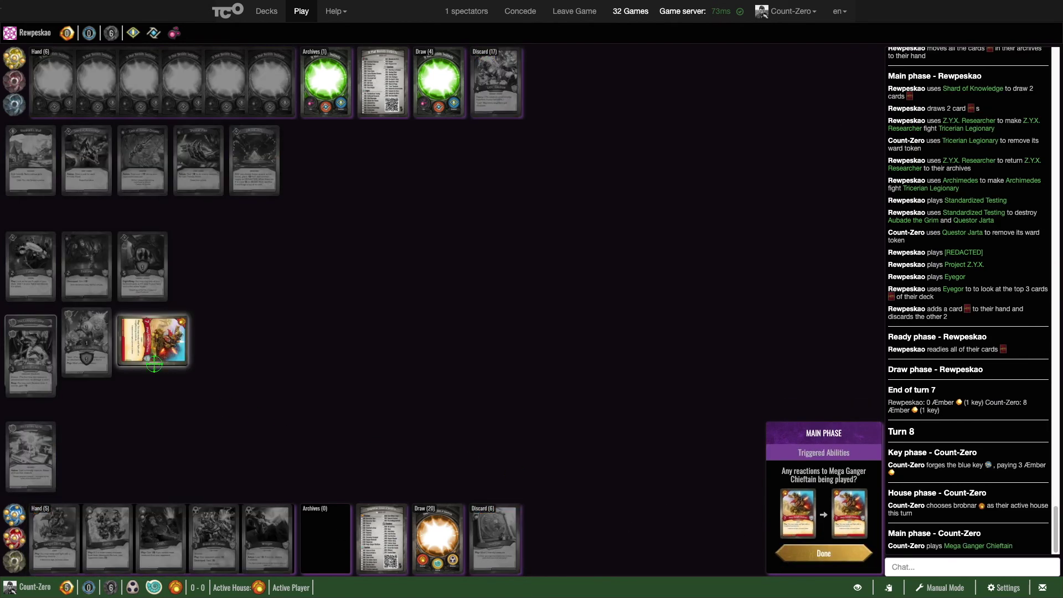
click(84, 341)
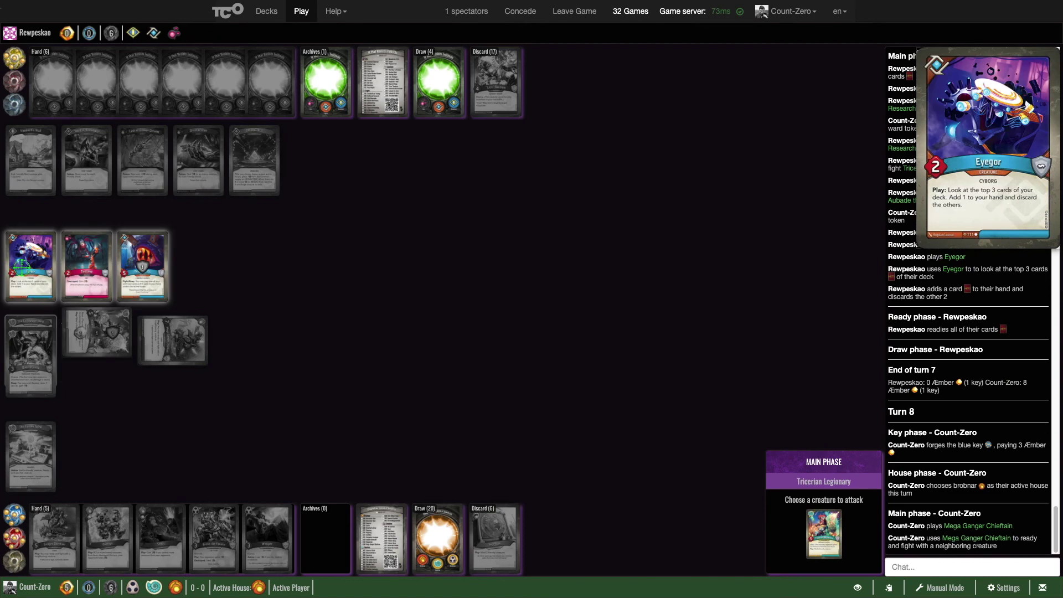
click(25, 266)
Play Ganger Chieftain on the right flank; Mega Ganger Chieftain attacks Project Z.Y.X.
click(68, 547)
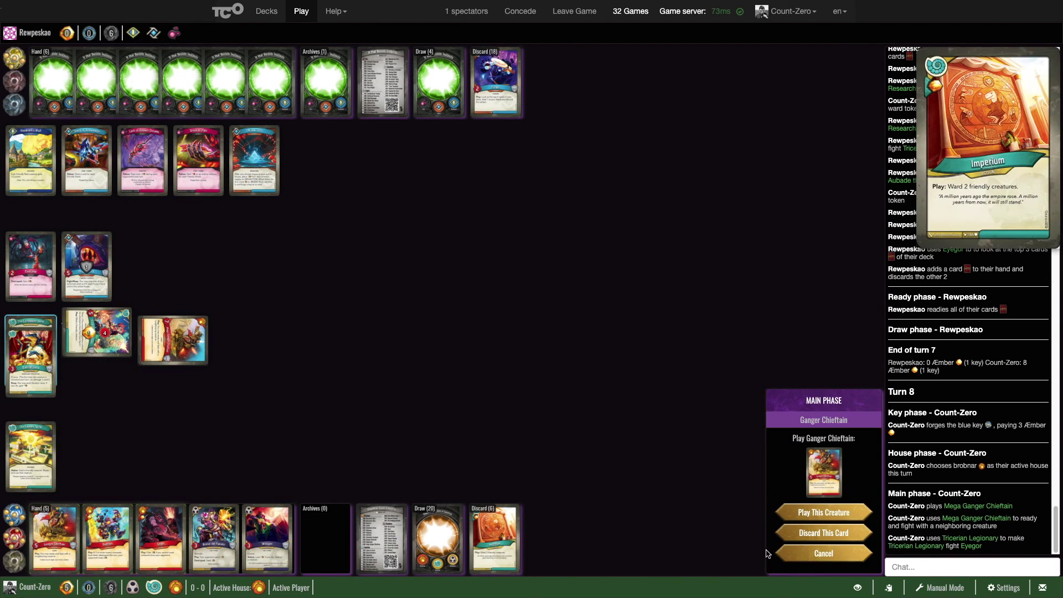
click(822, 511)
click(822, 553)
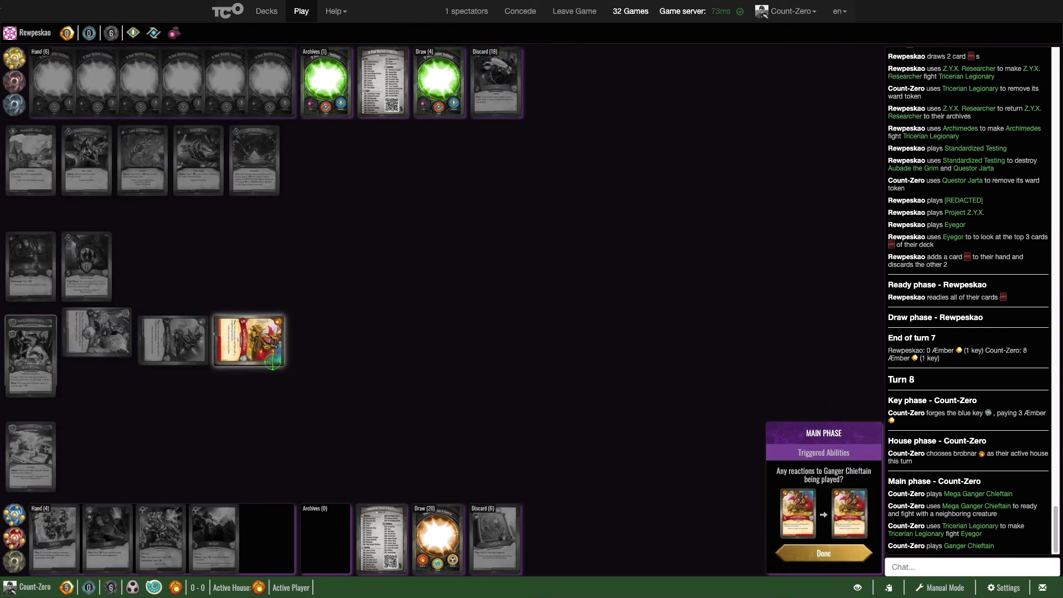
click(173, 341)
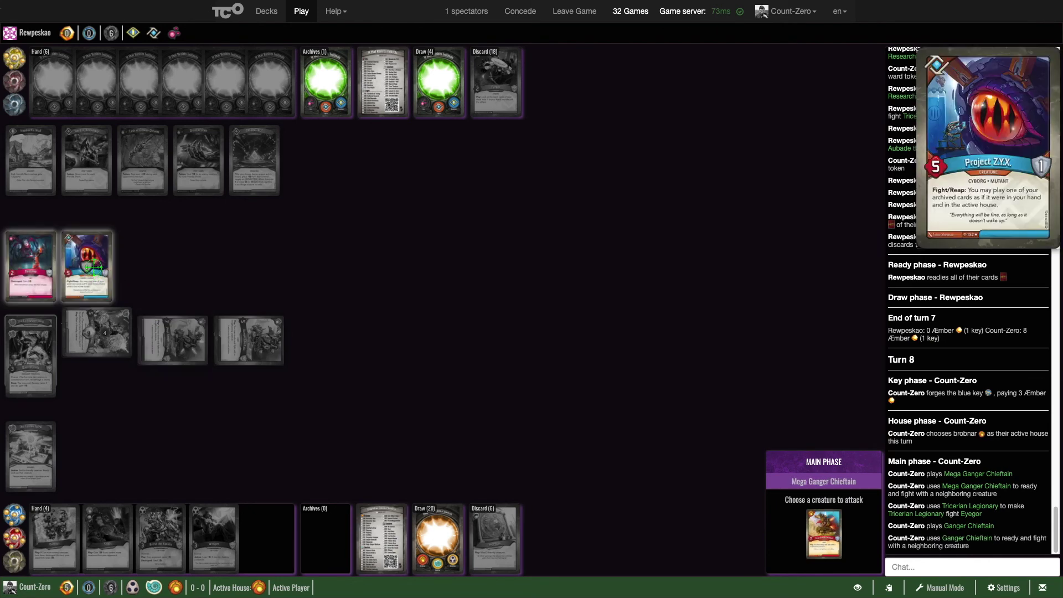
click(95, 268)
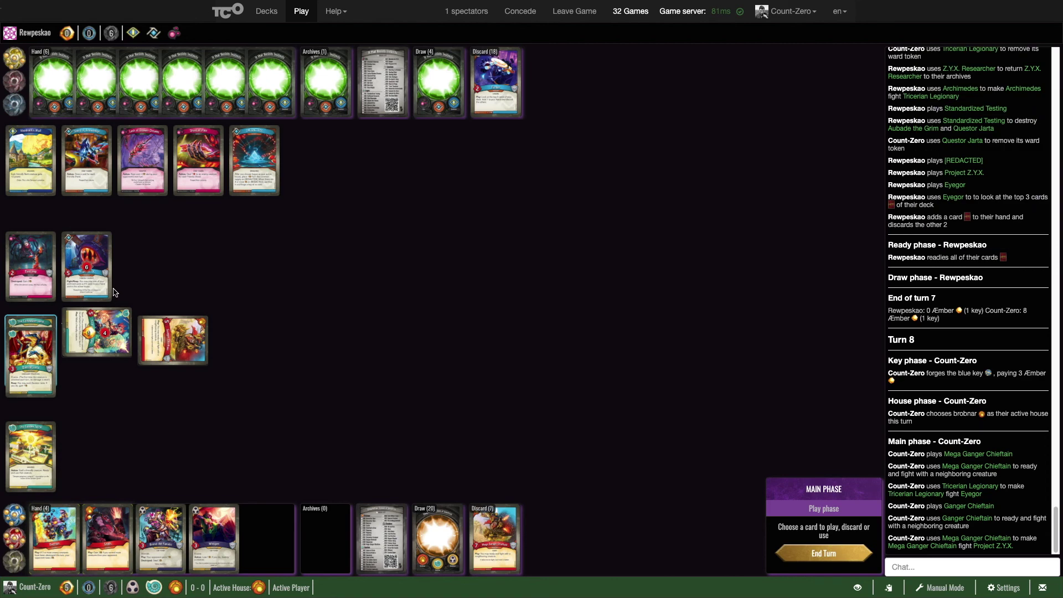
mouse_move(54, 538)
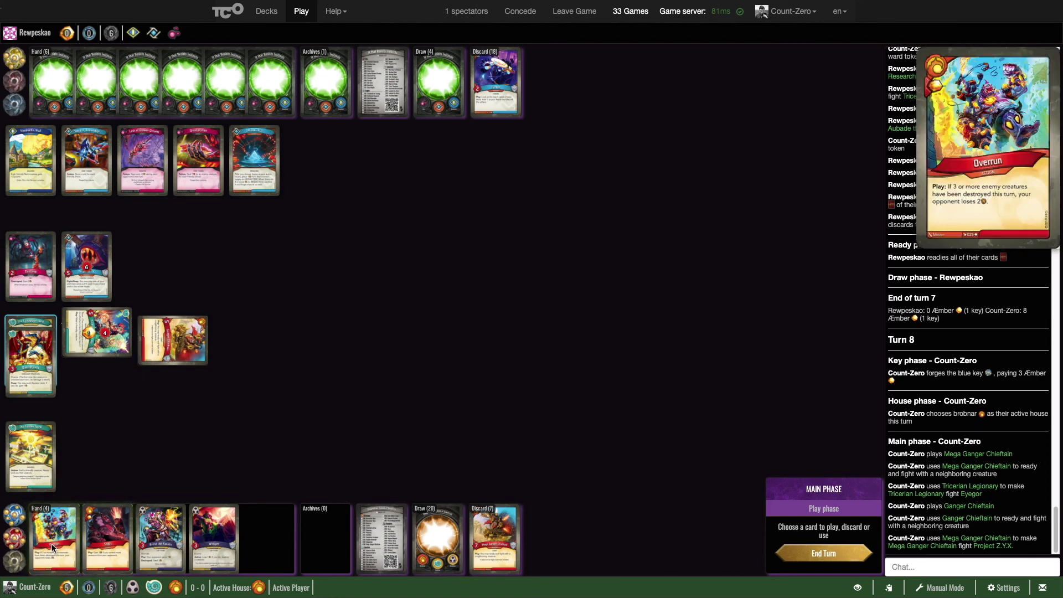
Play the Overrun and Smith actions, then end the turn.
click(51, 544)
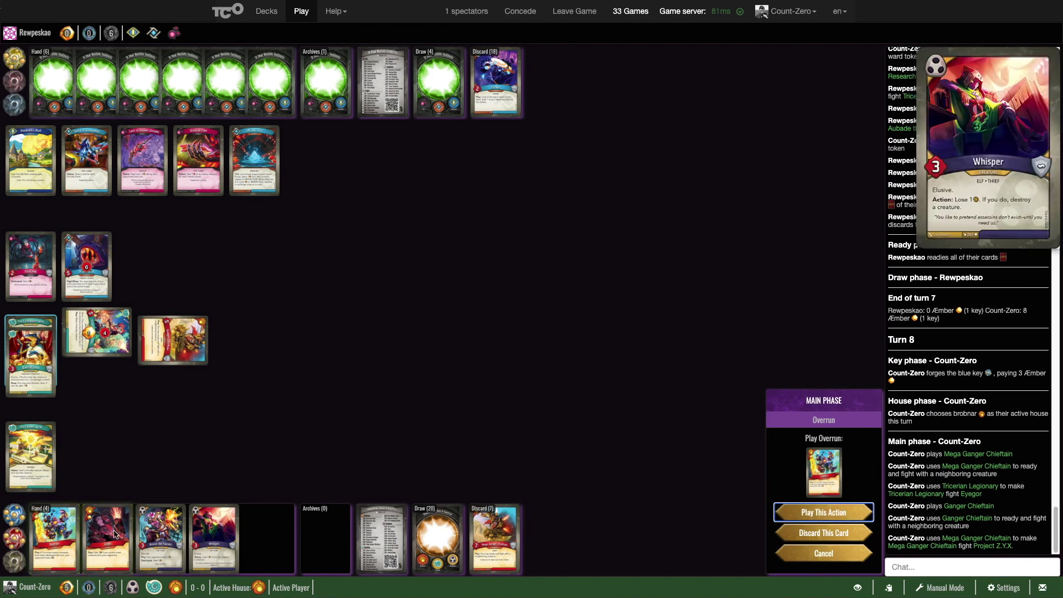
key(Return)
click(47, 536)
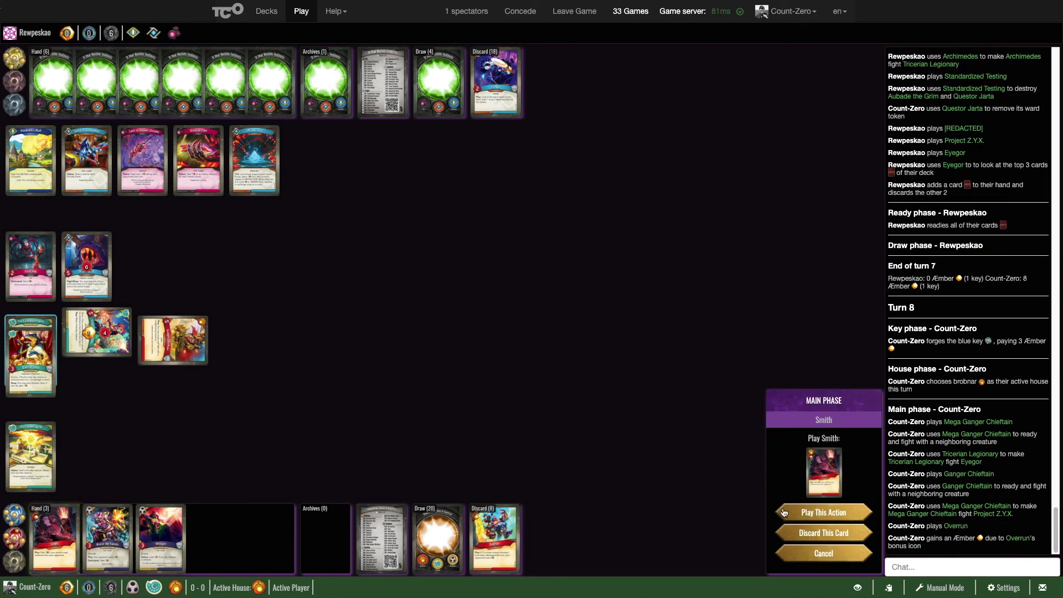
click(806, 513)
click(828, 555)
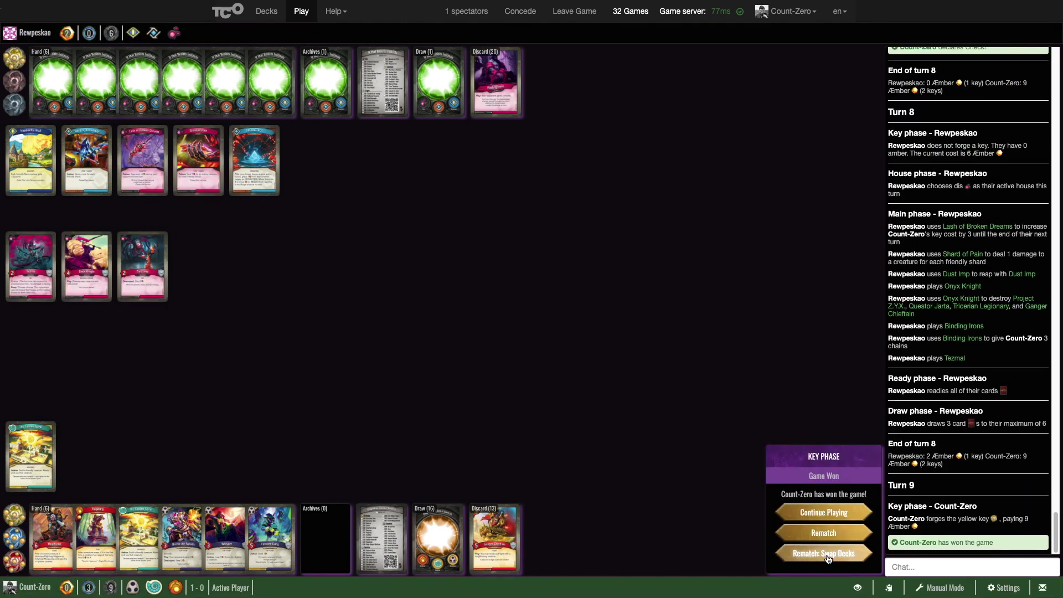
Send "gg" to Rewpeskao in the game chat.
click(944, 564)
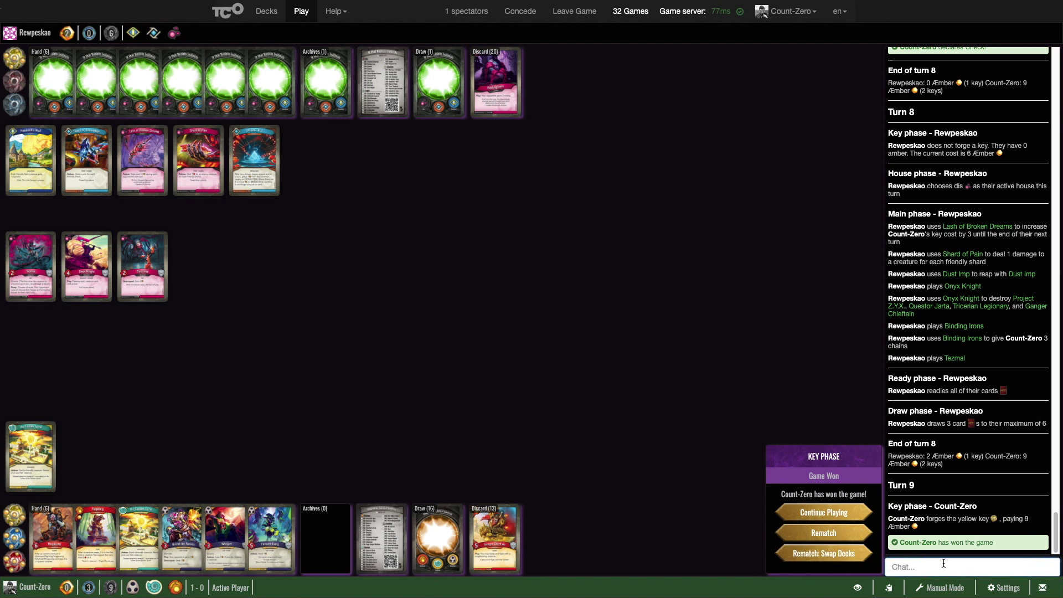
text(gg)
key(Return)
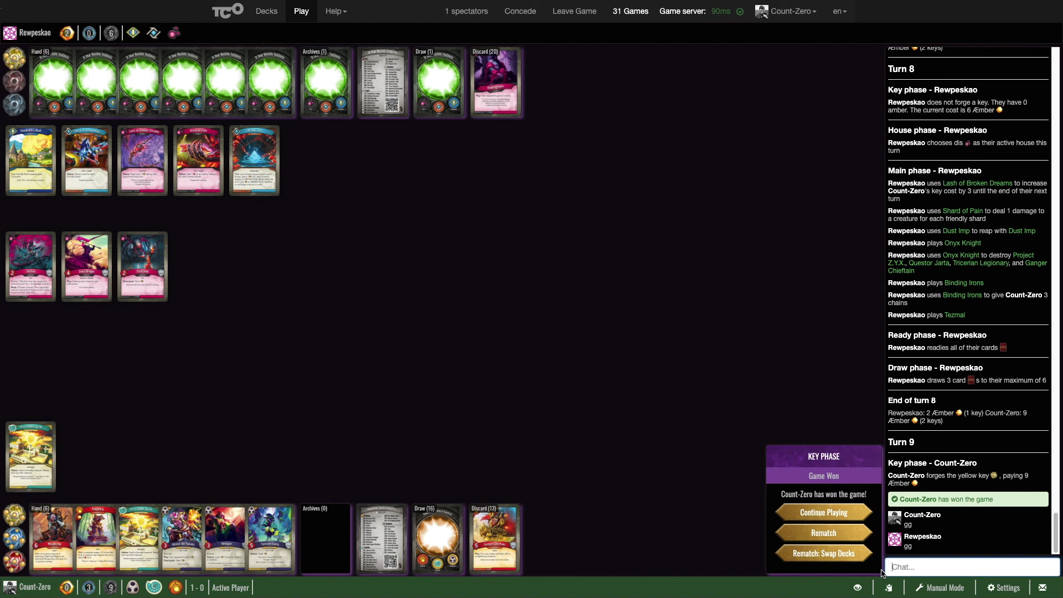
text(r)
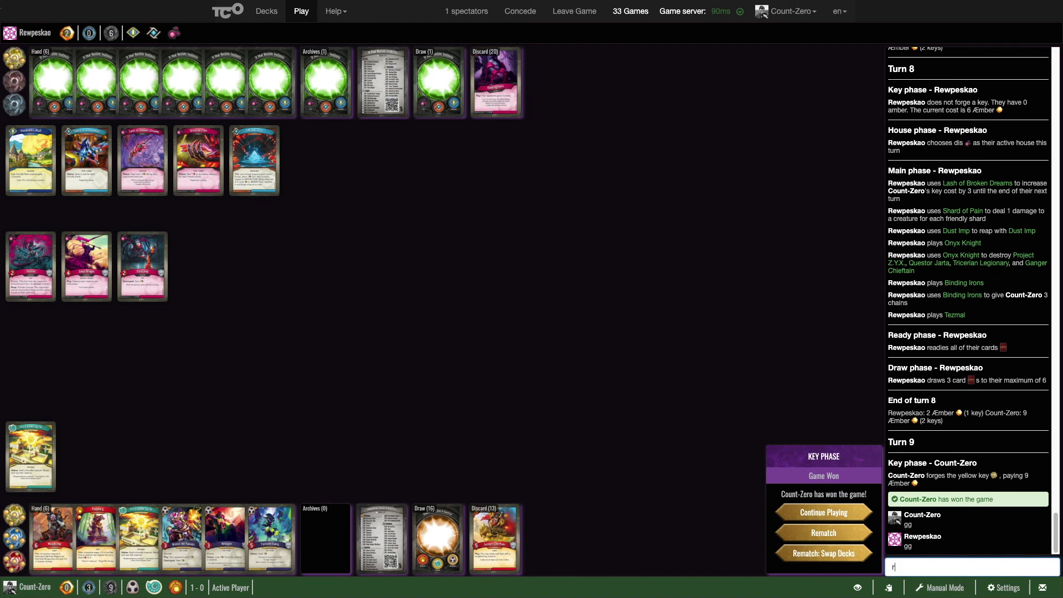